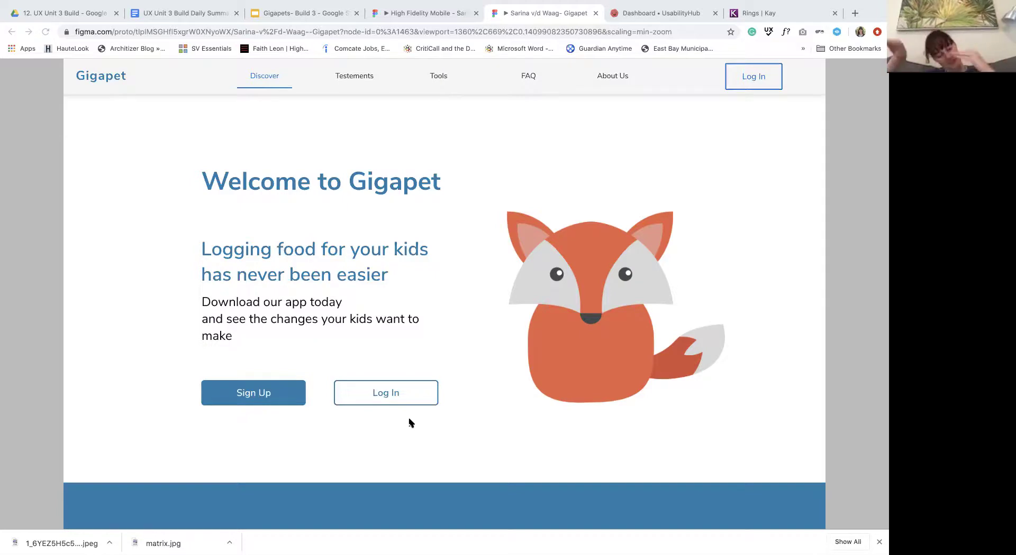
Review the Discover page's welcome banner and the section on encouraging kids to make good food choices
scroll(410, 423, "down", 2)
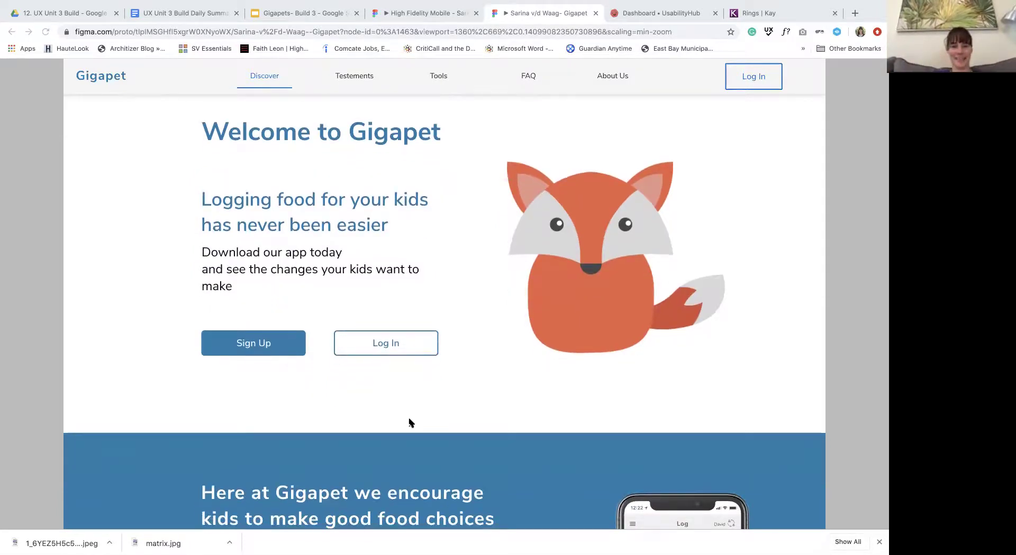
scroll(411, 423, "down", 2)
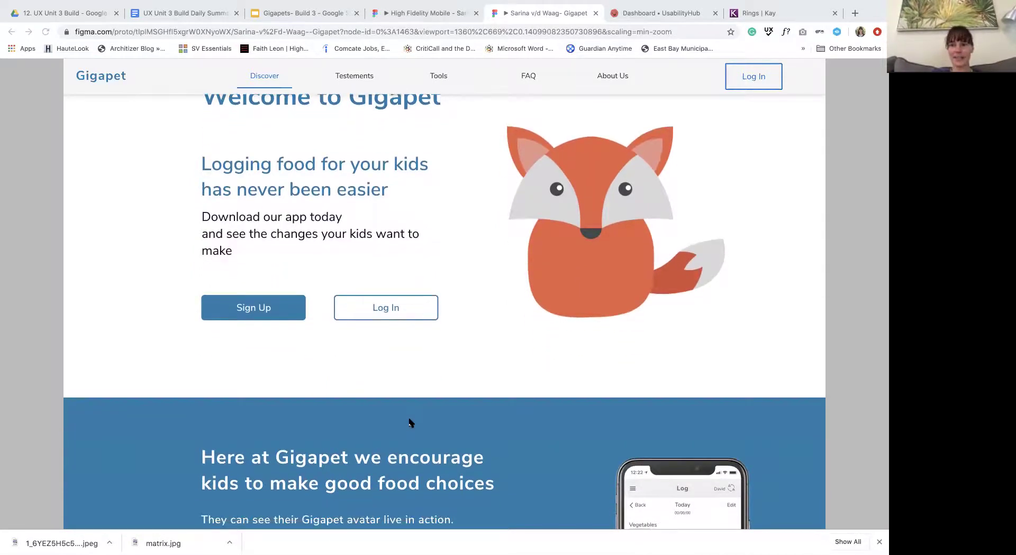
scroll(411, 424, "up", 2)
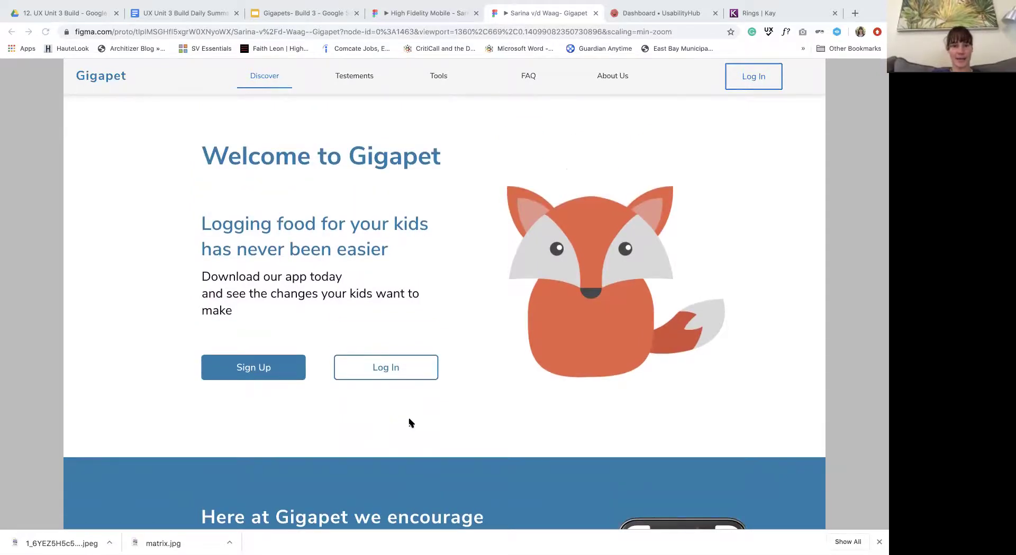
scroll(411, 423, "down", 2)
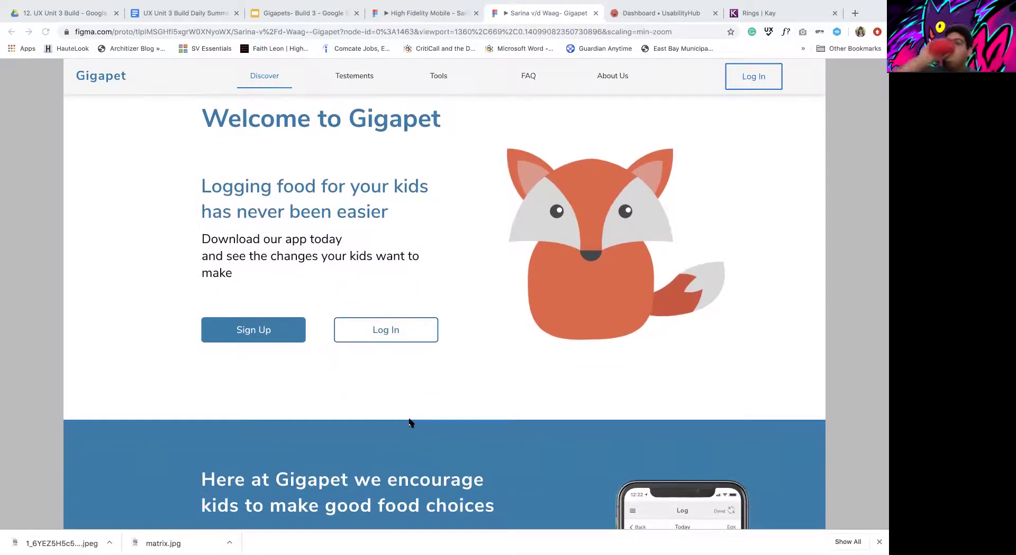
scroll(410, 423, "down", 5)
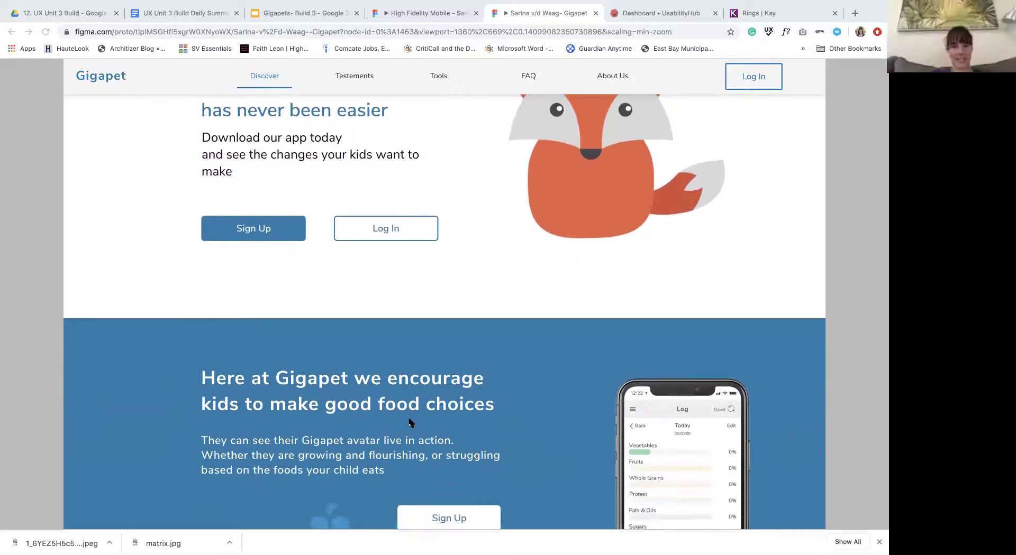
scroll(411, 423, "down", 8)
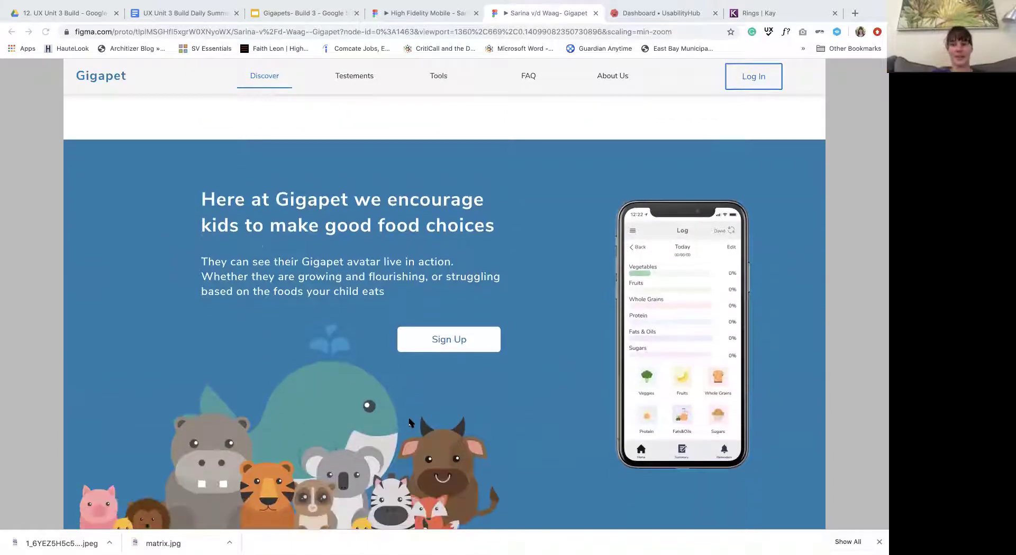
scroll(411, 424, "down", 2)
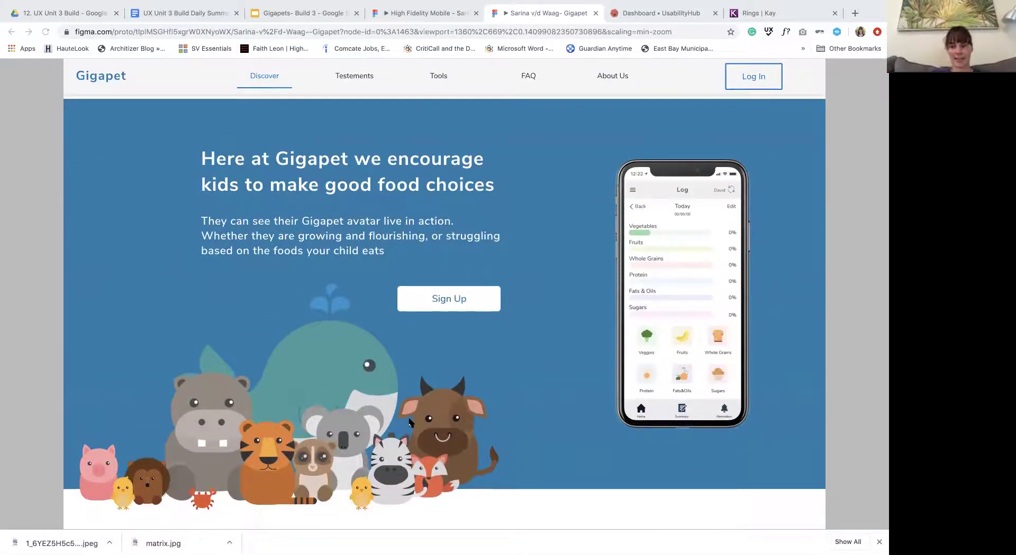
scroll(410, 423, "down", 2)
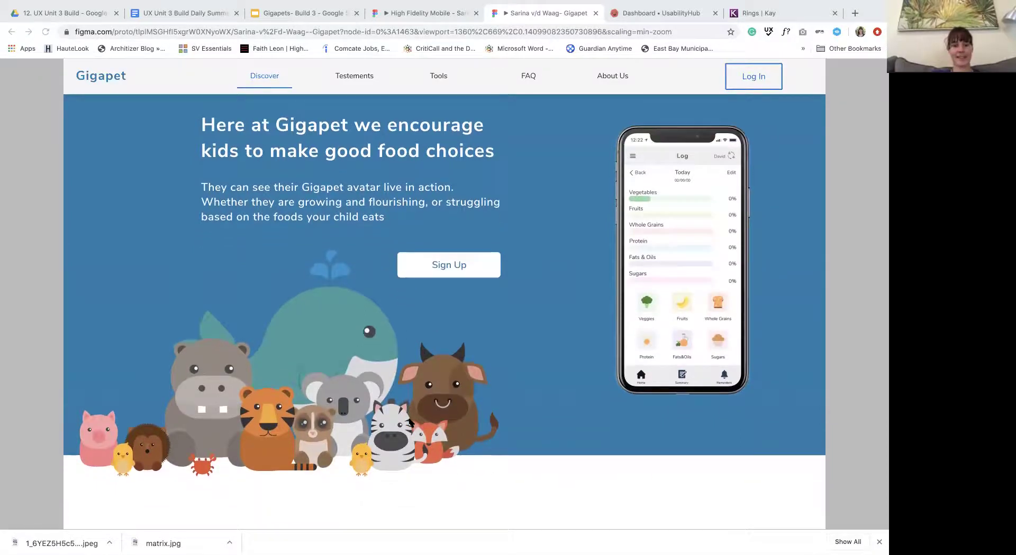
scroll(29, 449, "down", 1)
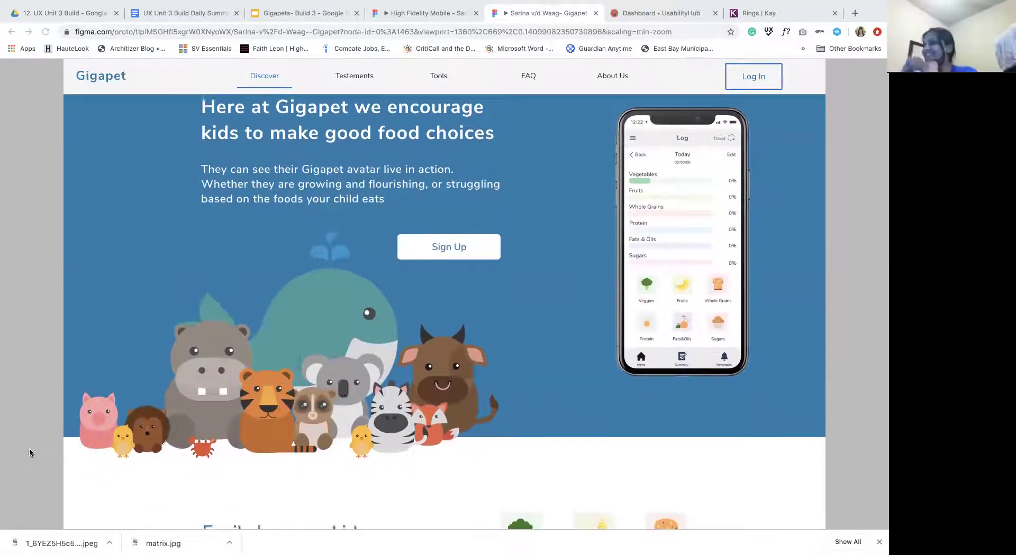
Examine the Discover page's food logging, averages tracking and family sharing sections down to the footer
scroll(29, 448, "down", 10)
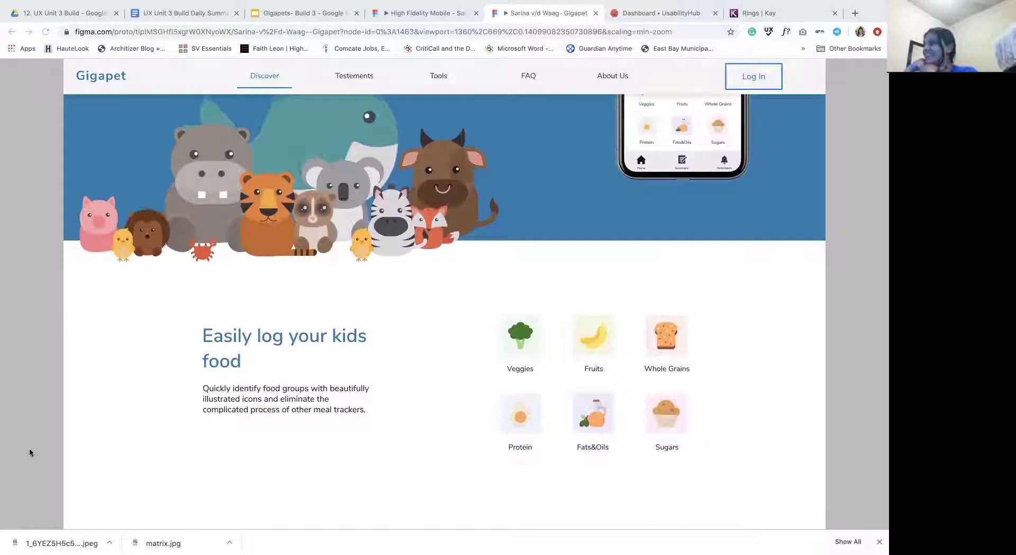
scroll(29, 449, "down", 8)
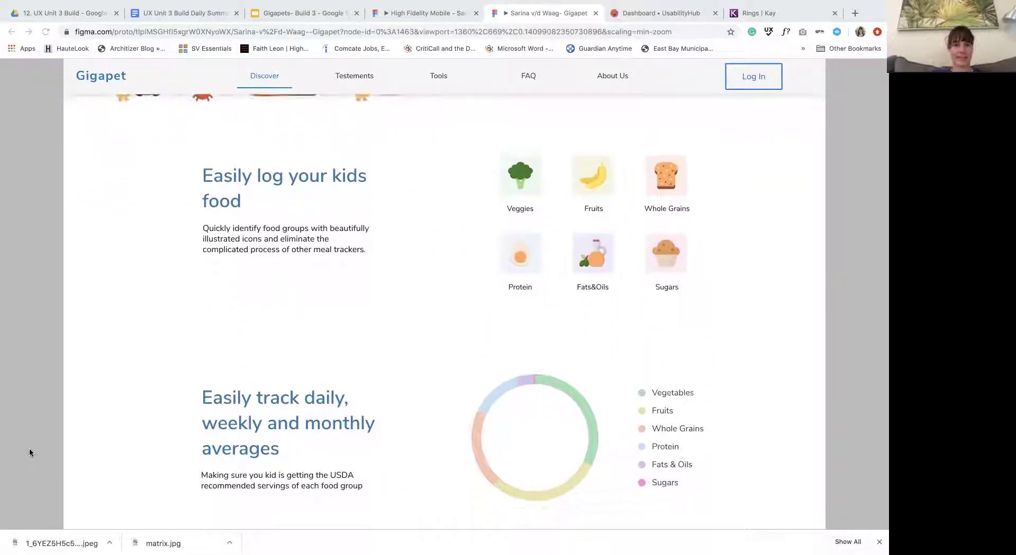
scroll(30, 452, "down", 1)
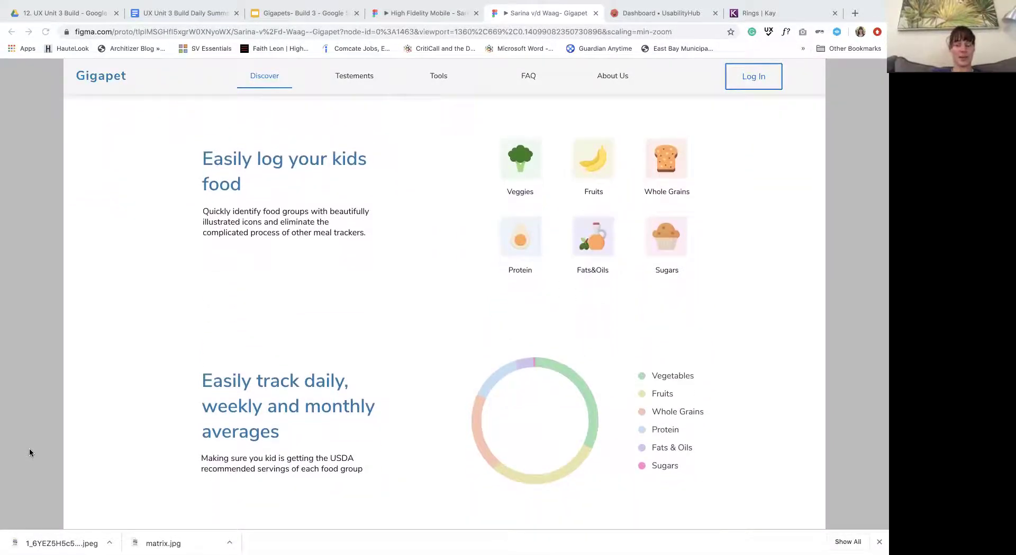
scroll(30, 450, "down", 5)
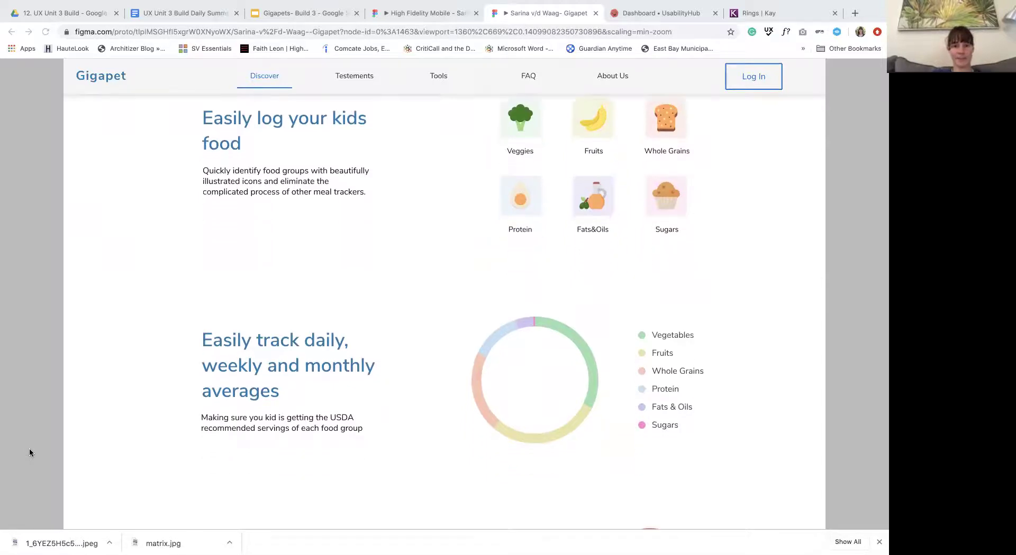
scroll(30, 449, "down", 3)
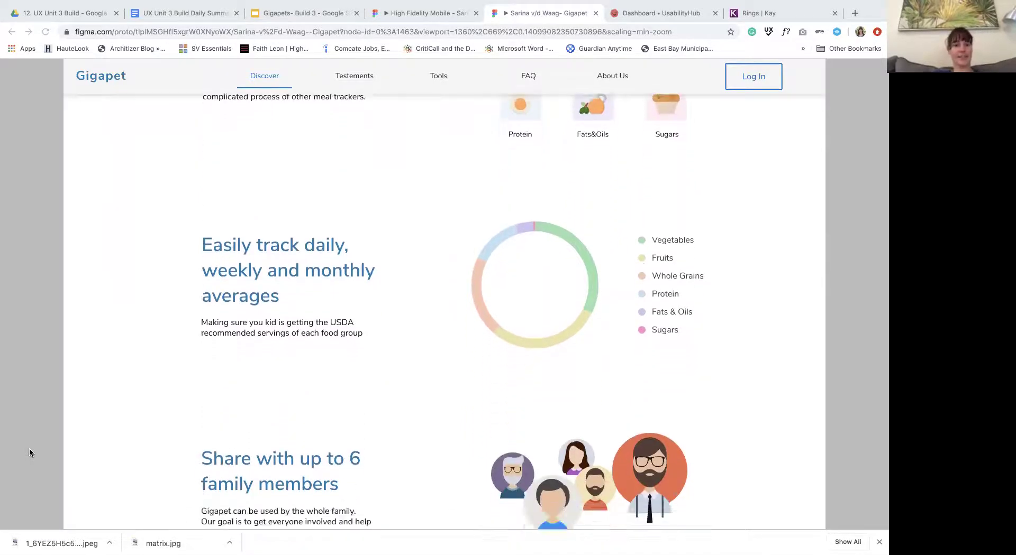
scroll(30, 450, "down", 5)
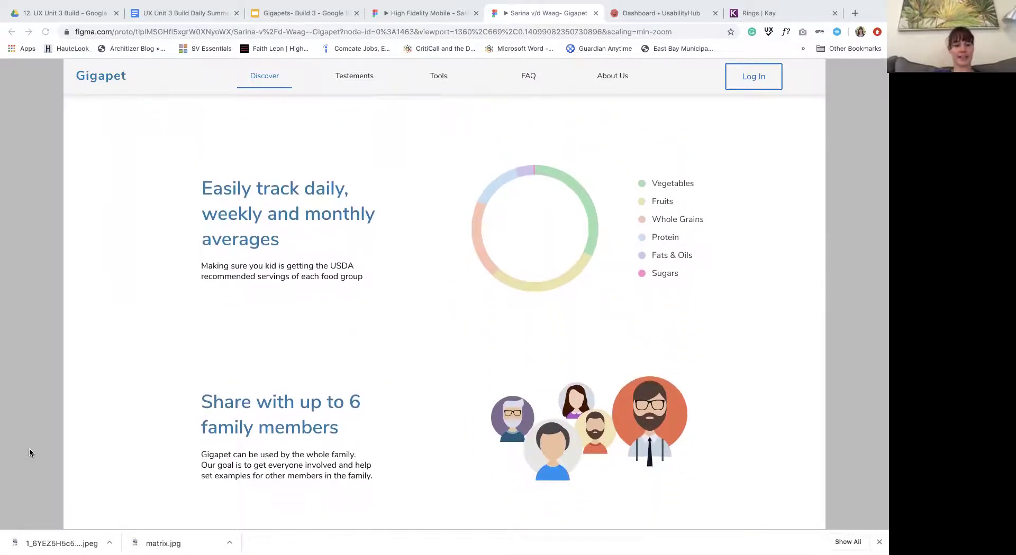
scroll(30, 450, "down", 4)
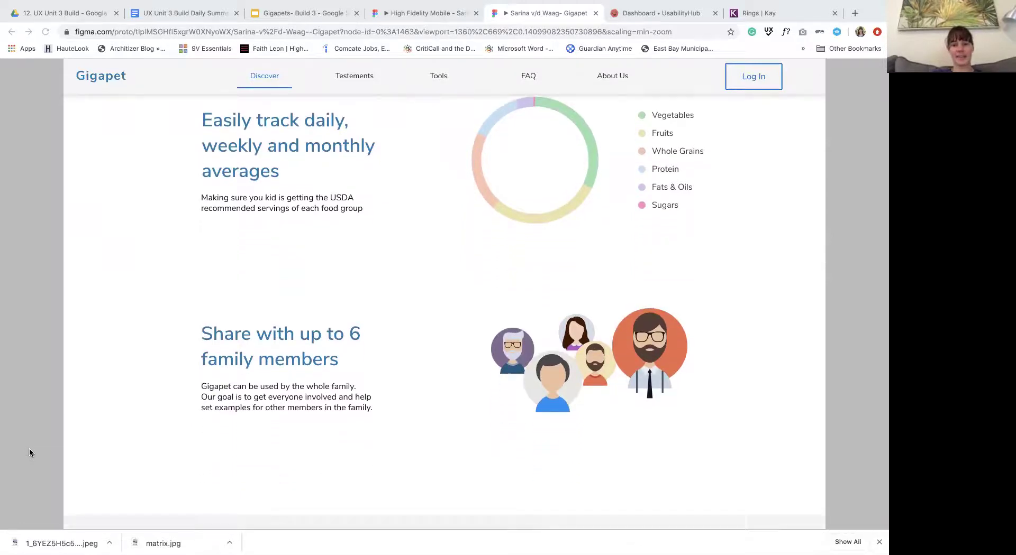
scroll(30, 452, "down", 5)
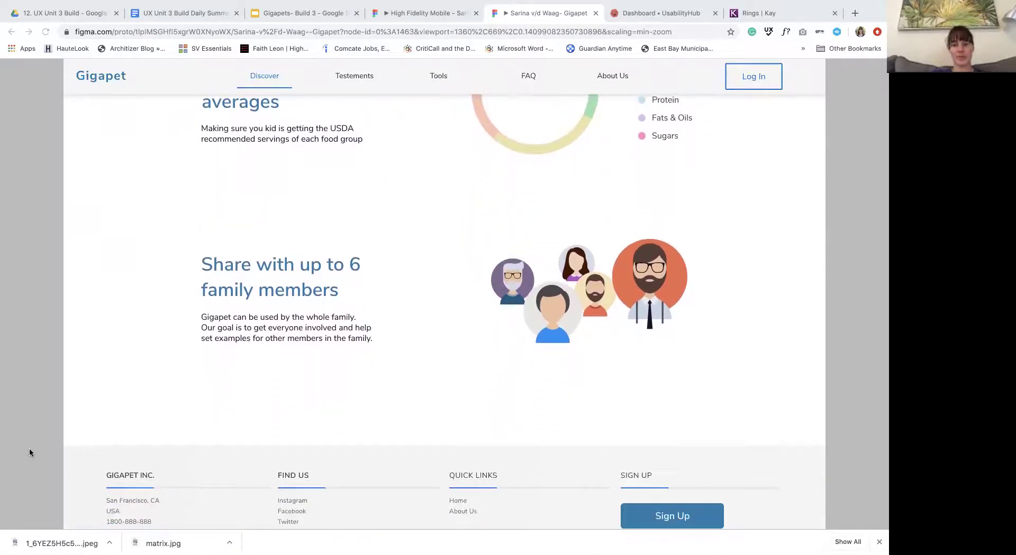
scroll(30, 449, "down", 3)
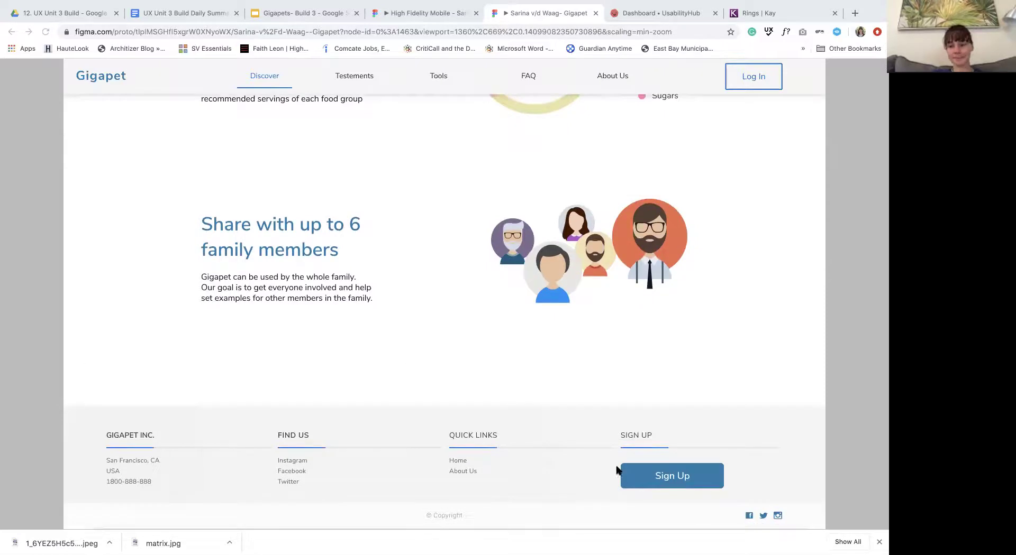
Open the prototype's About Us page and look through all the team member profiles
left_click(644, 476)
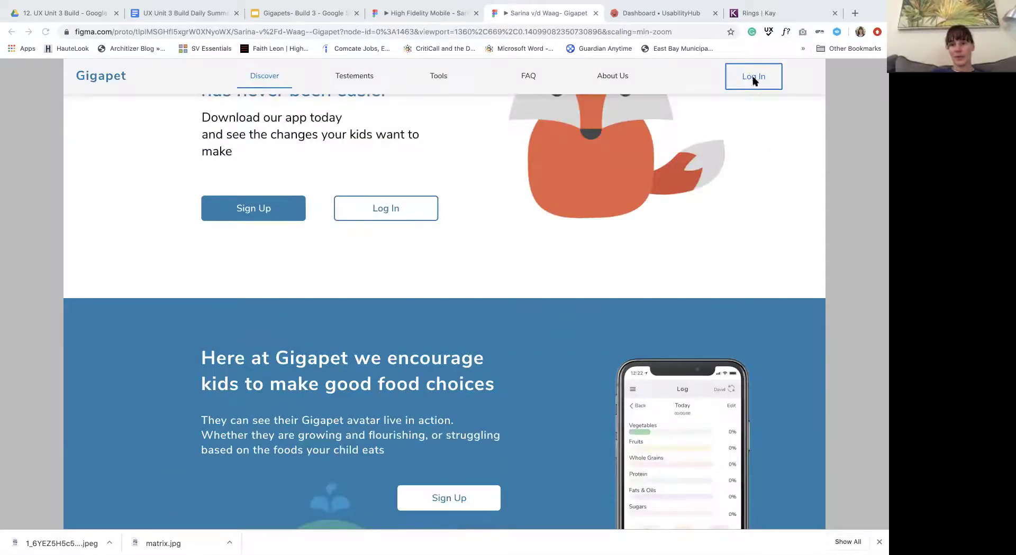
left_click(741, 158)
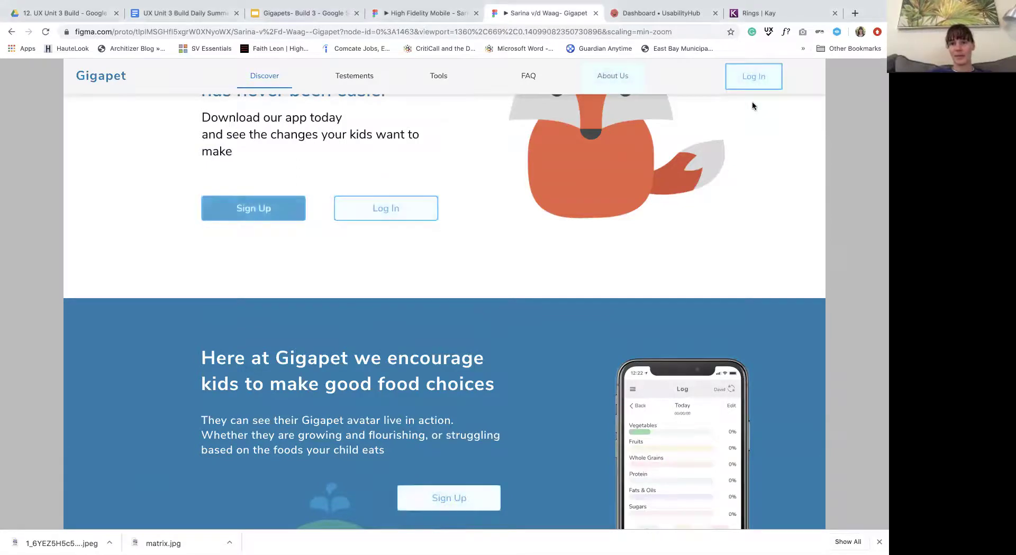
left_click(609, 79)
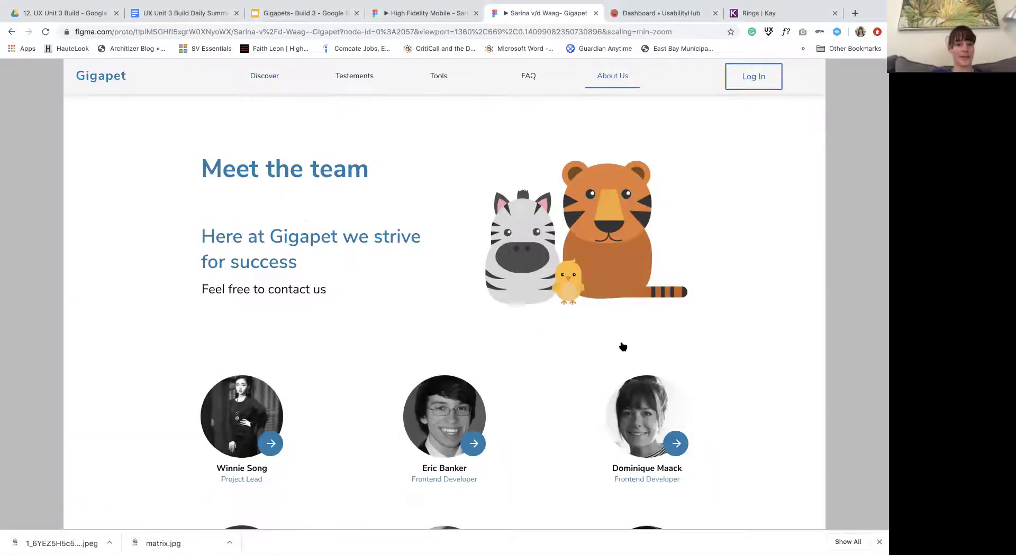
scroll(623, 347, "down", 1)
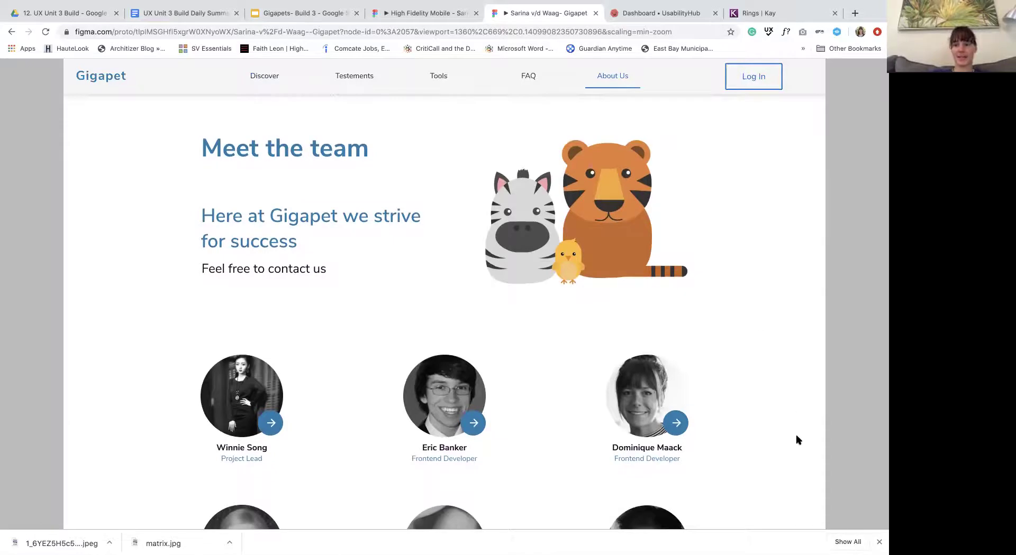
scroll(798, 439, "down", 2)
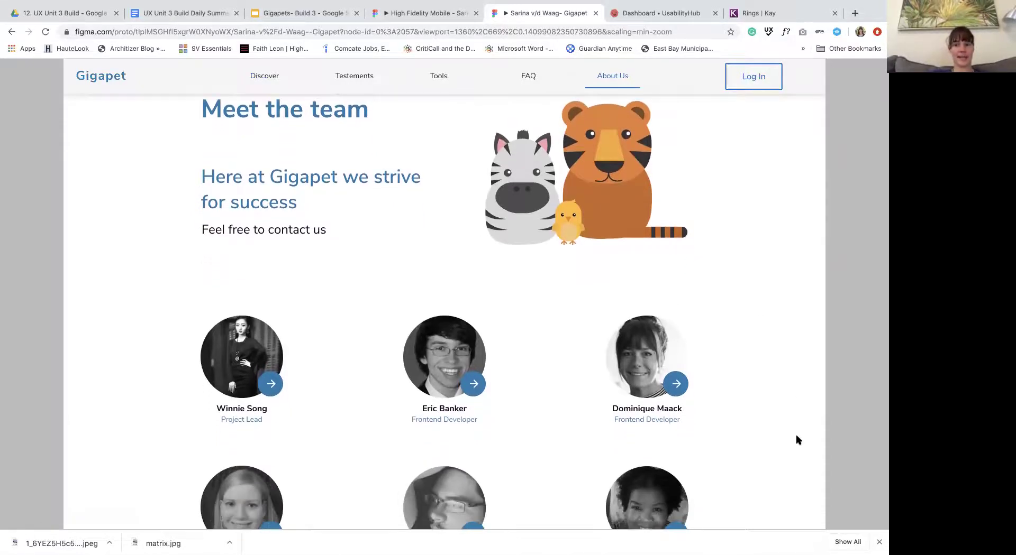
scroll(798, 439, "down", 2)
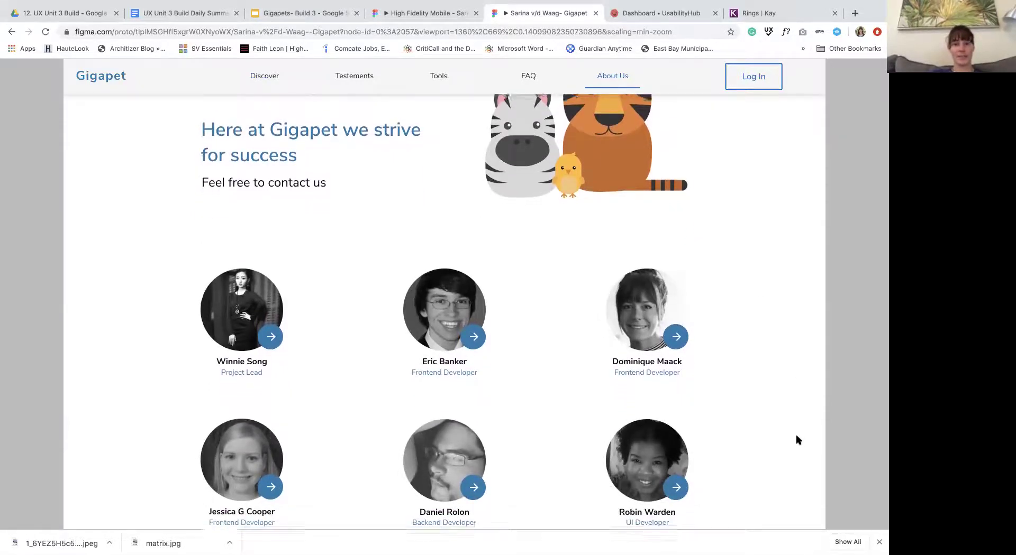
scroll(798, 439, "down", 1)
scroll(798, 439, "down", 4)
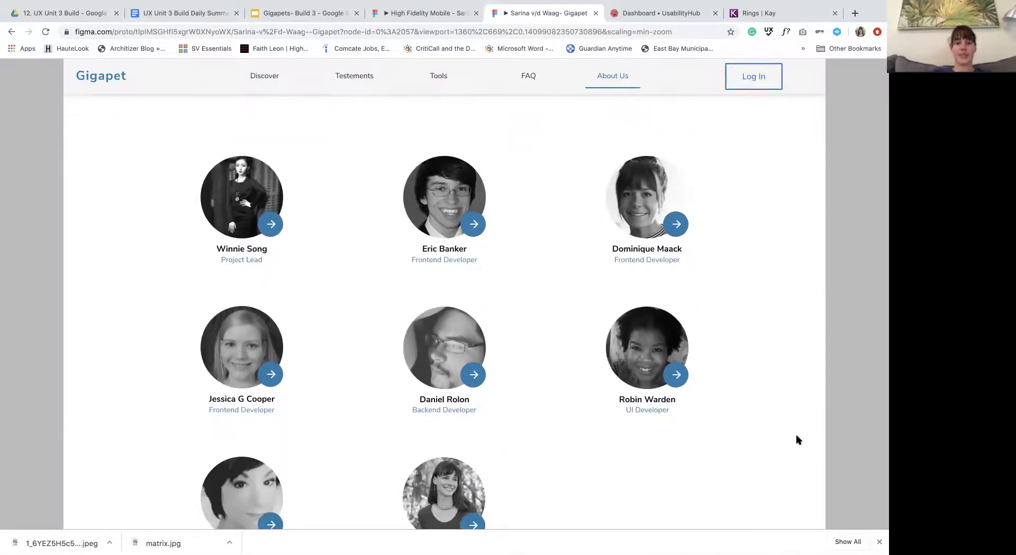
scroll(797, 439, "down", 1)
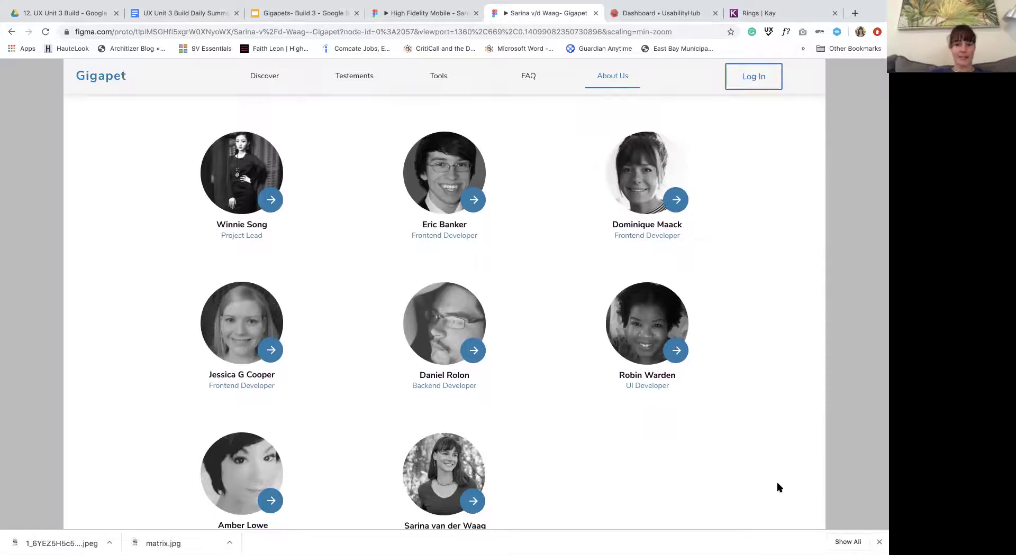
scroll(778, 487, "down", 3)
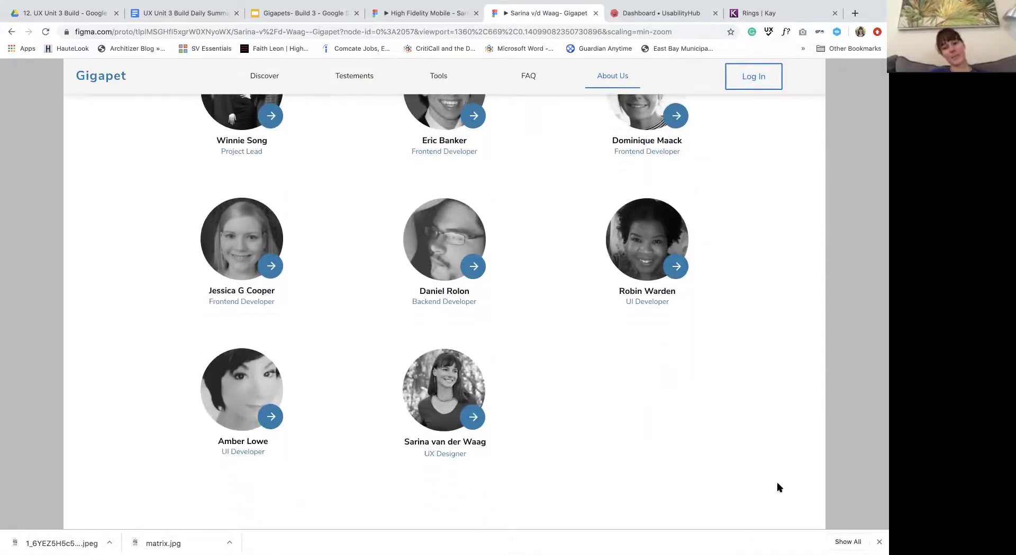
scroll(777, 487, "up", 10)
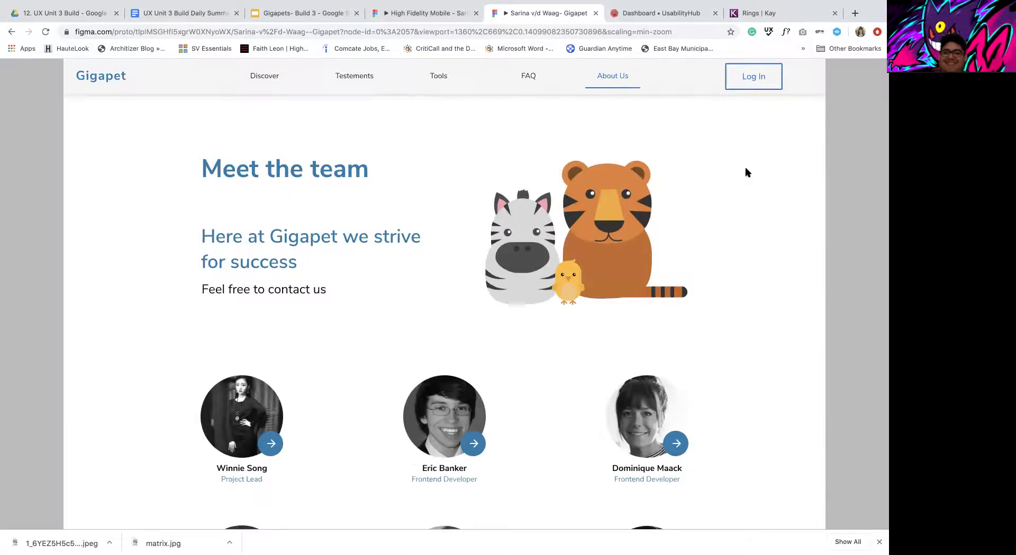
Go to the prototype's Log In screen and open the Sign Up form from there
left_click(748, 81)
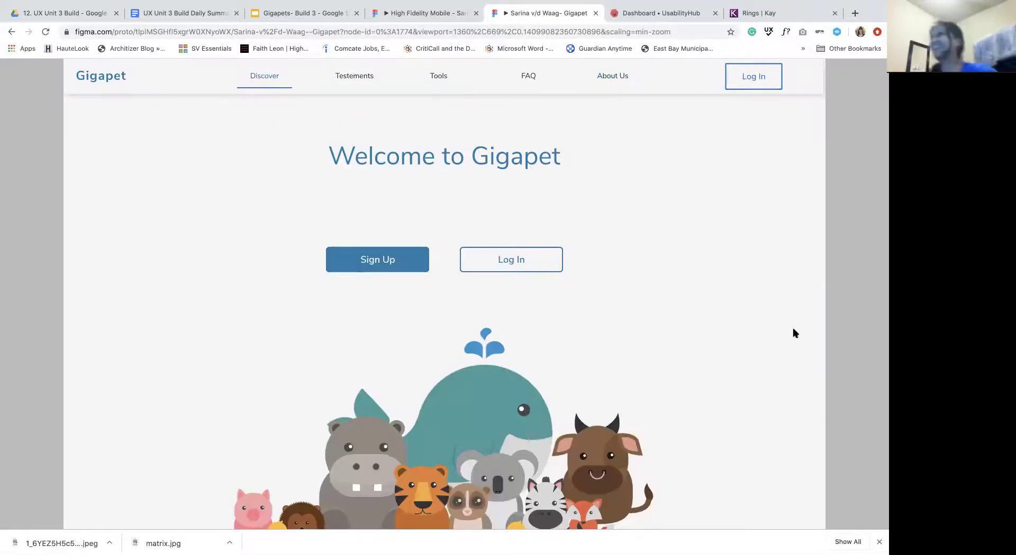
scroll(794, 333, "down", 2)
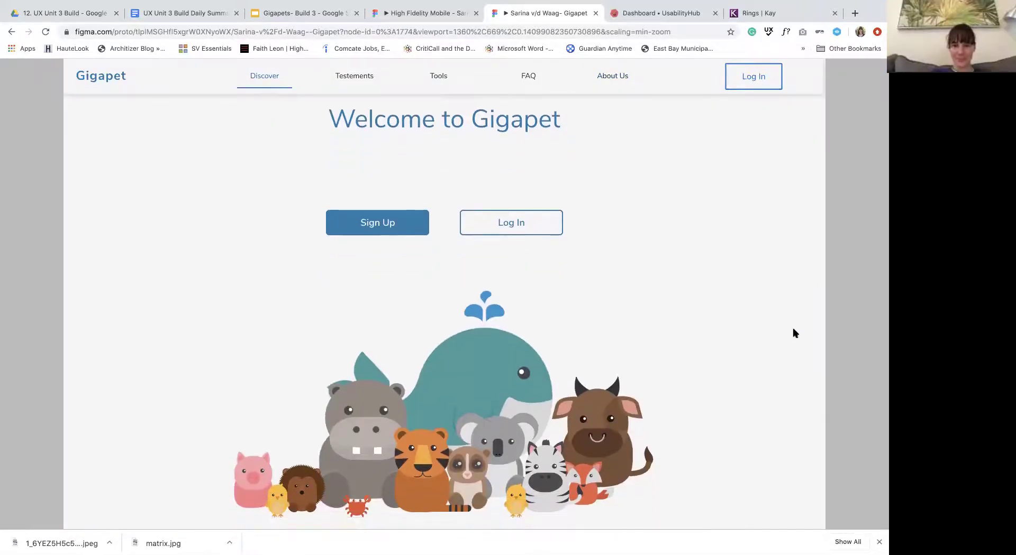
left_click(378, 227)
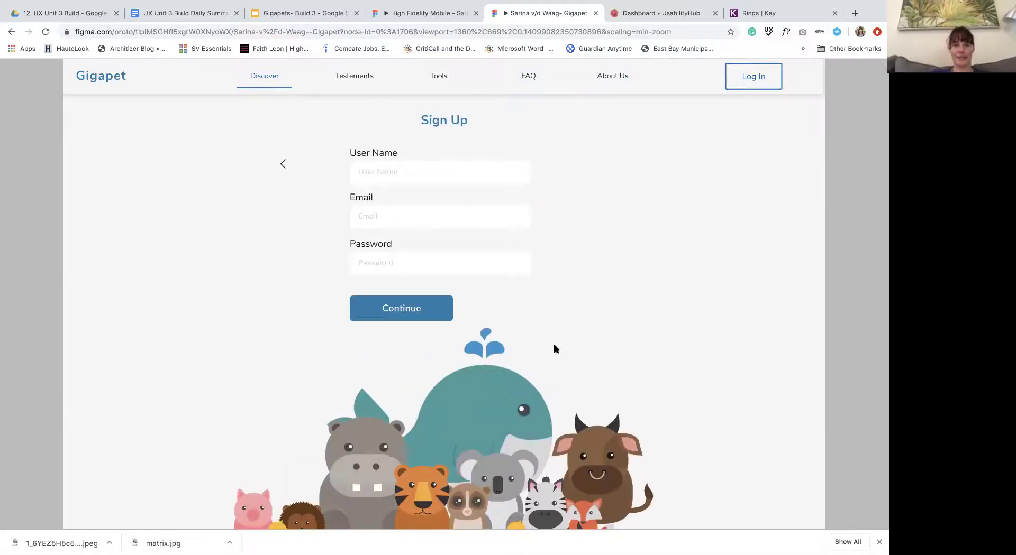
scroll(554, 348, "down", 2)
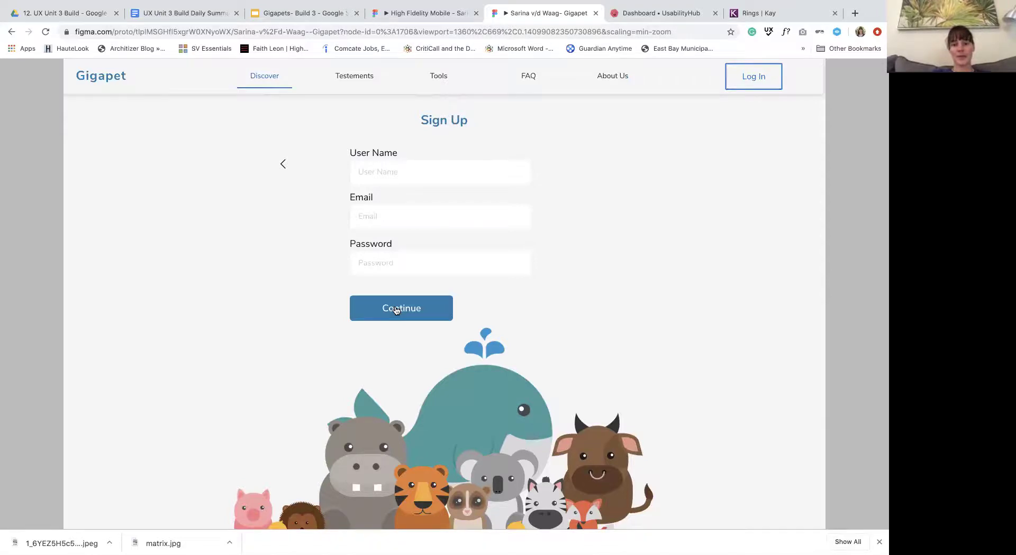
Continue past the blank Sign Up form into the kid's profile setup, and decline adding a second kid
left_click(396, 310)
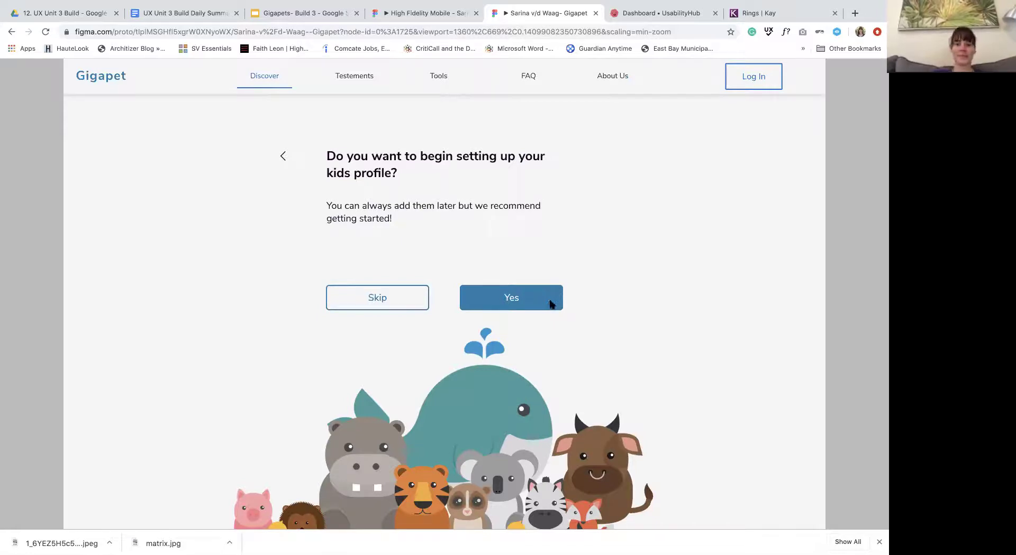
left_click(550, 306)
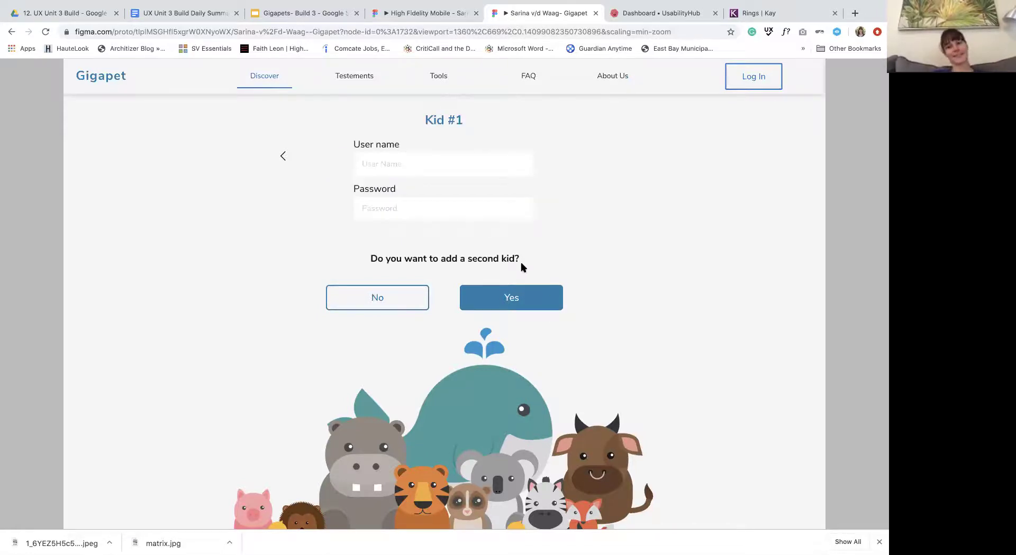
left_click(400, 298)
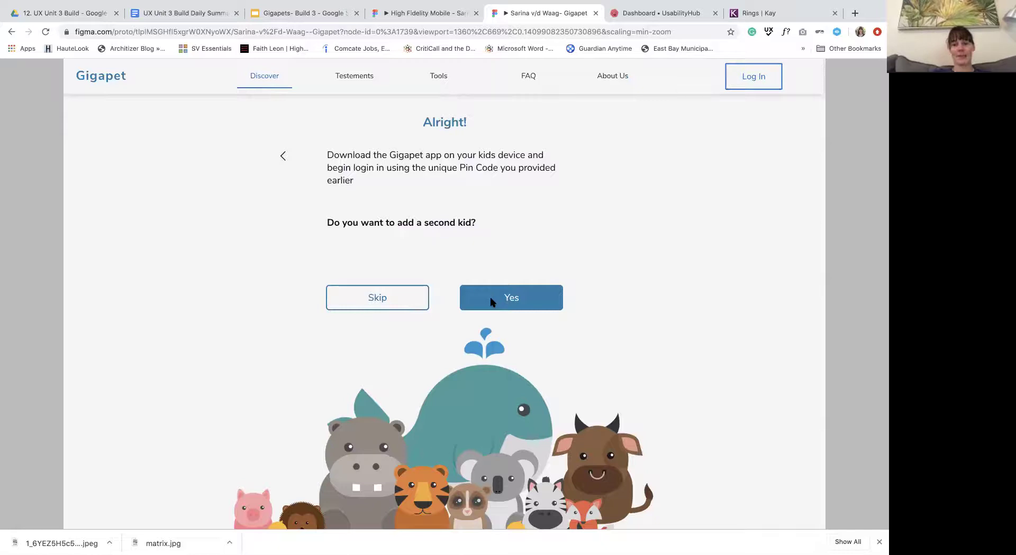
Decline adding a second kid and skip the meal logging demo to reach the kid's dashboard
left_click(408, 305)
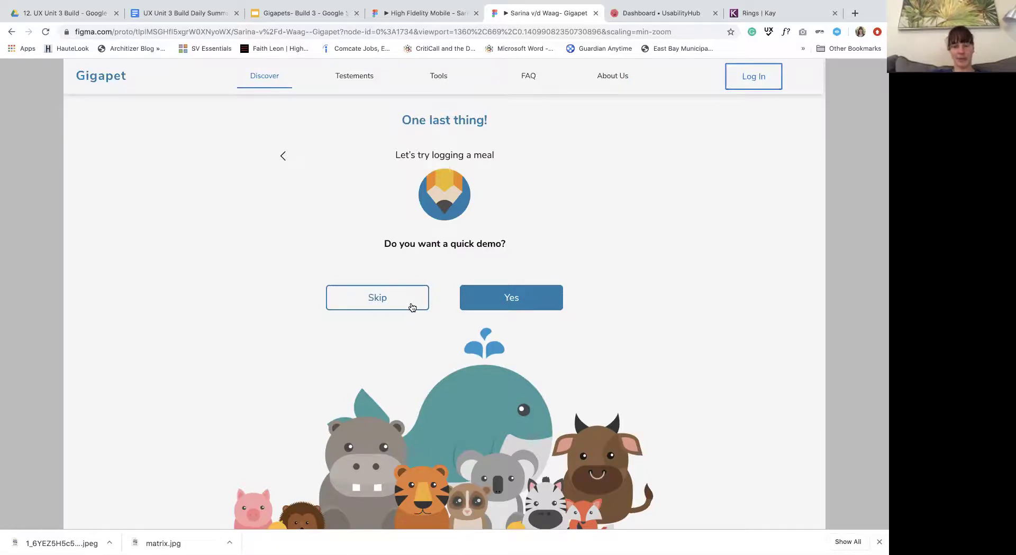
left_click(412, 307)
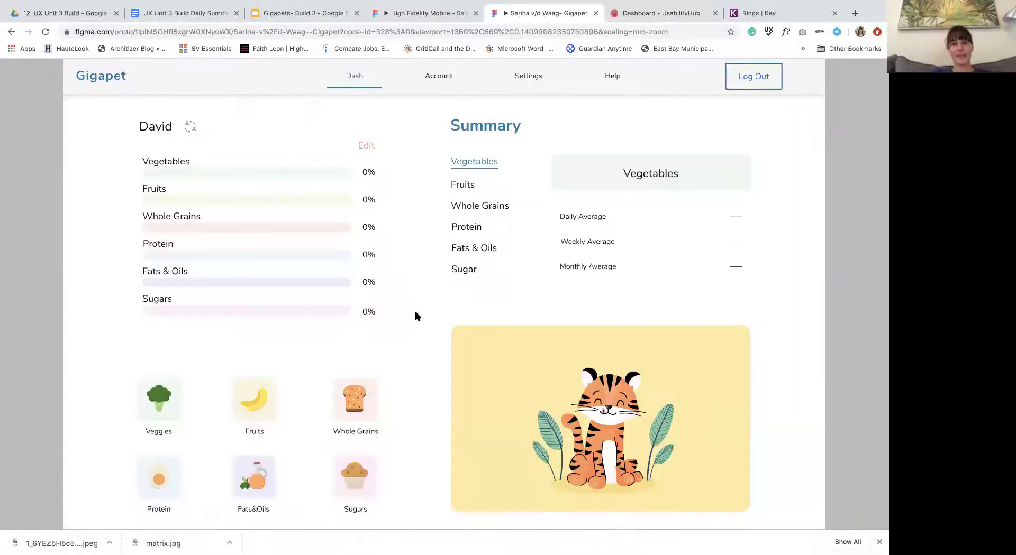
scroll(420, 332, "down", 1)
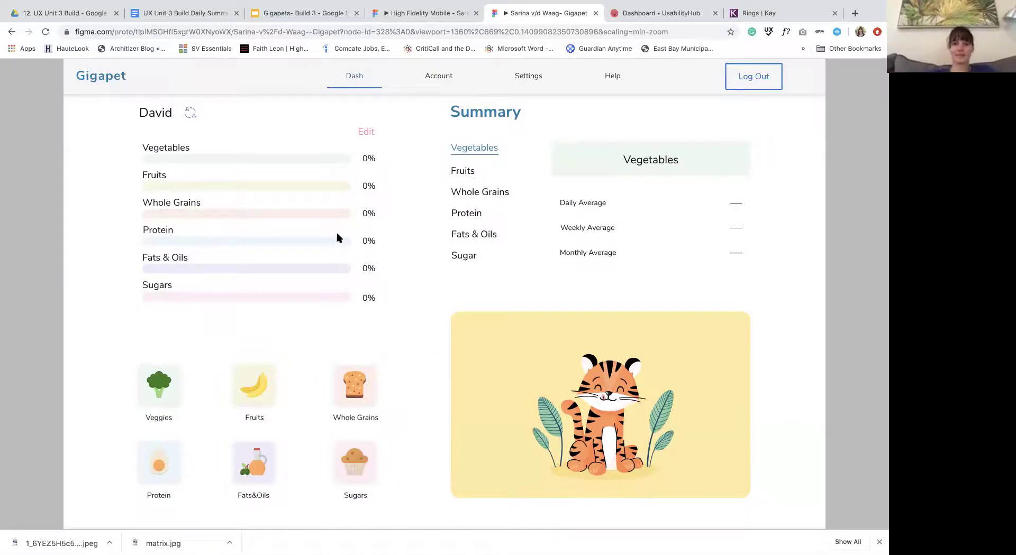
Add a new food entry for Veggies with a Small portion size on the dashboard and save it
left_click(168, 384)
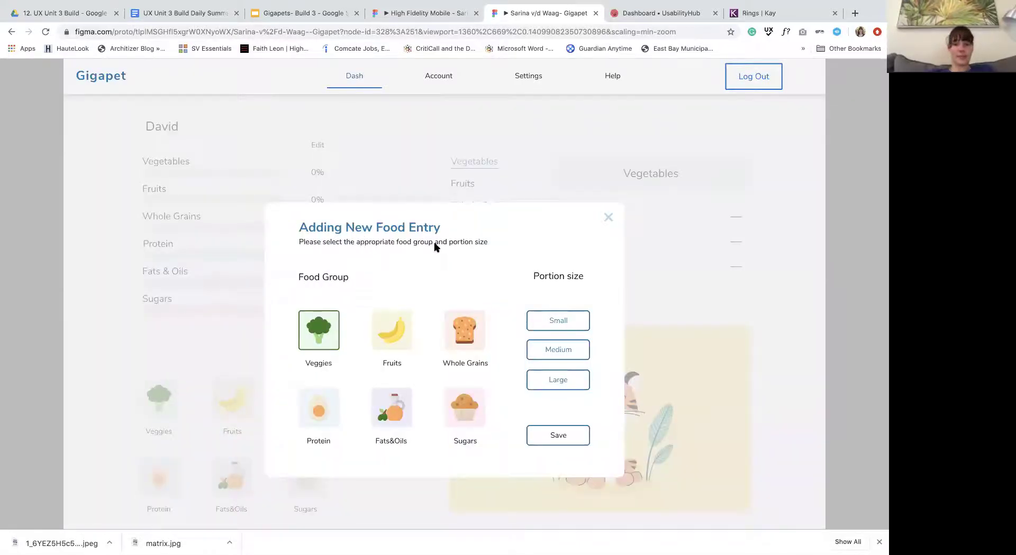
left_click(582, 320)
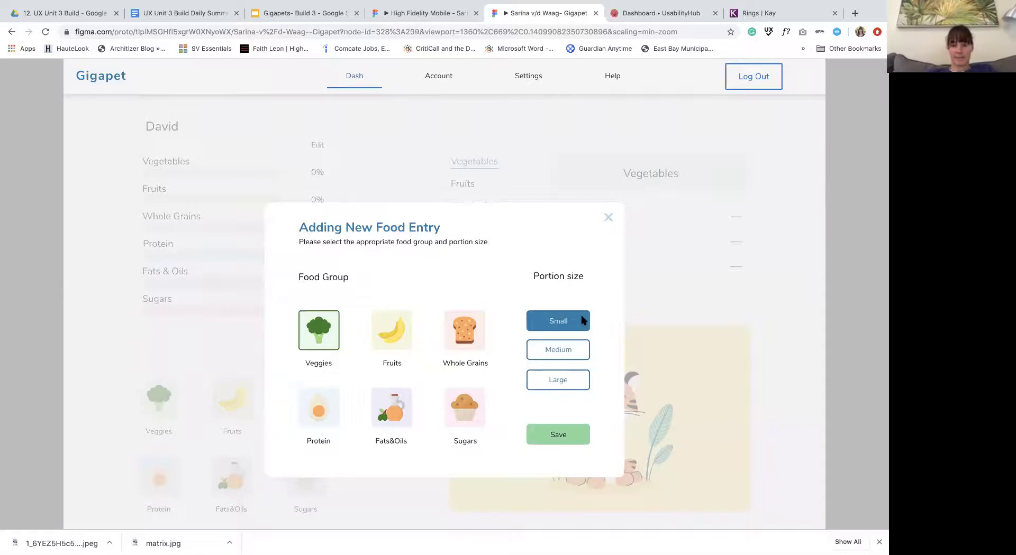
left_click(581, 435)
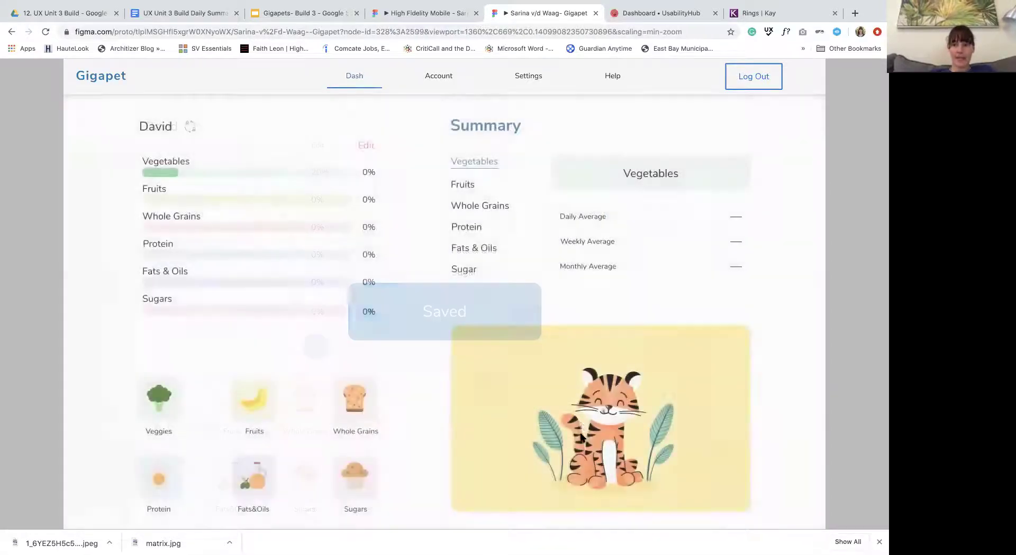
Edit the 11:45am vegetables entry to a Medium portion size and save the change
left_click(368, 146)
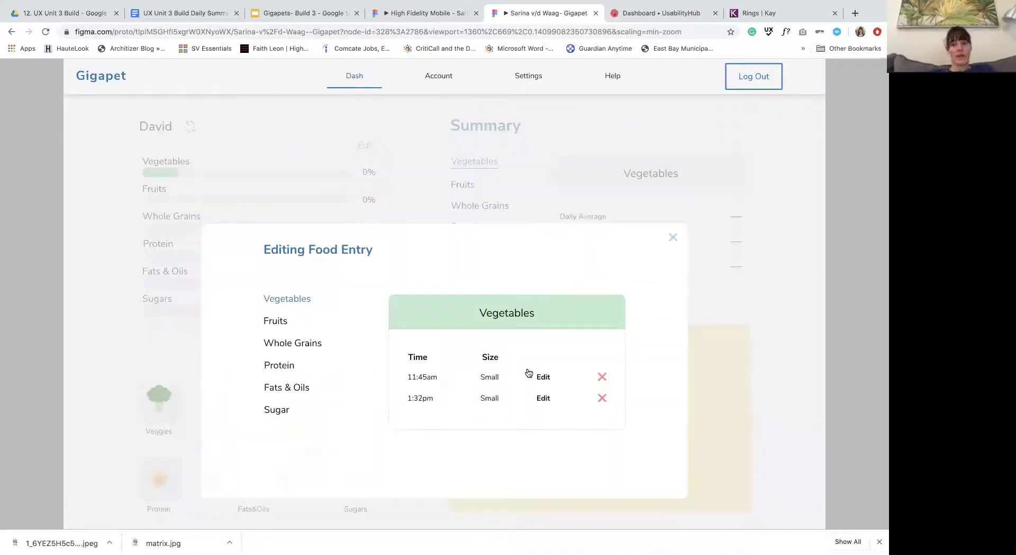
left_click(544, 378)
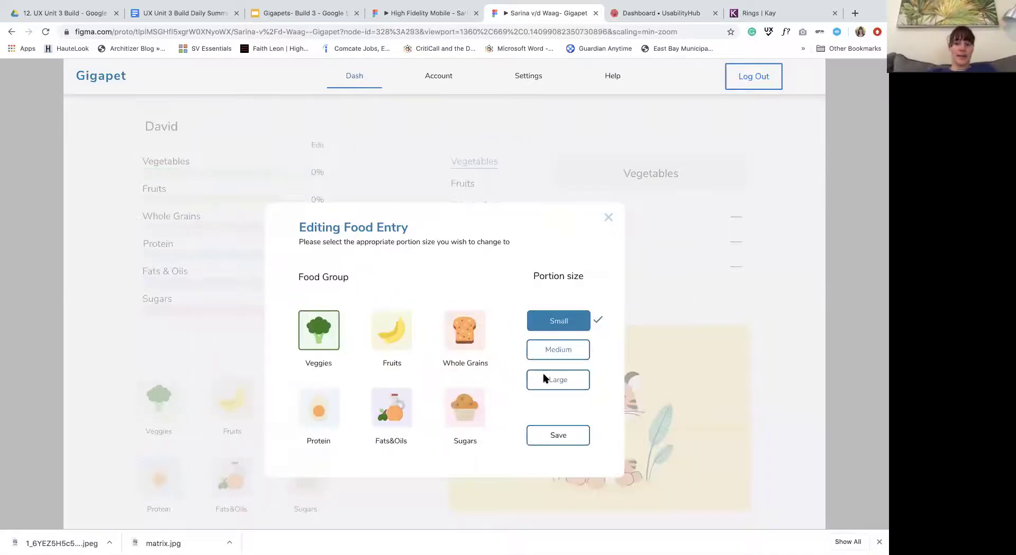
left_click(580, 353)
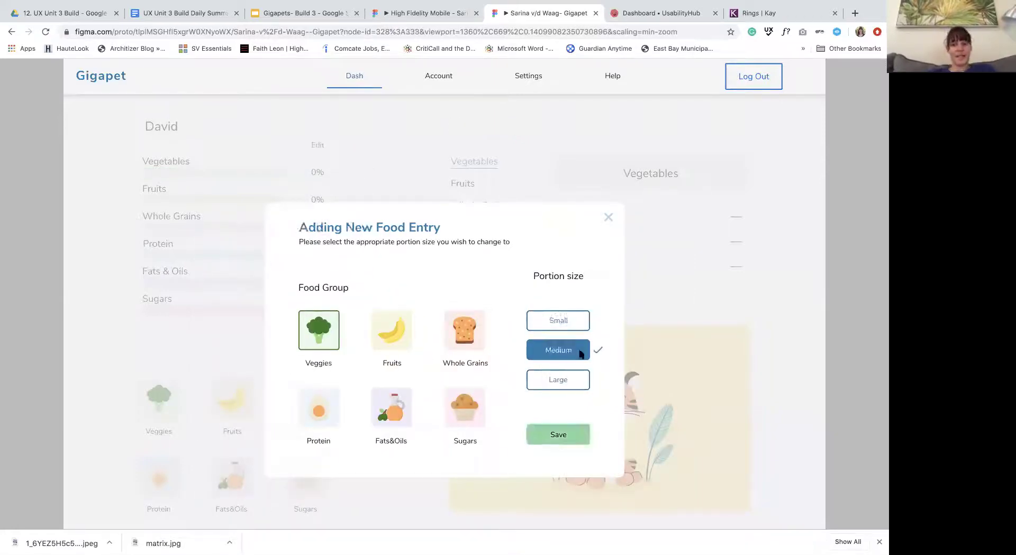
left_click(586, 434)
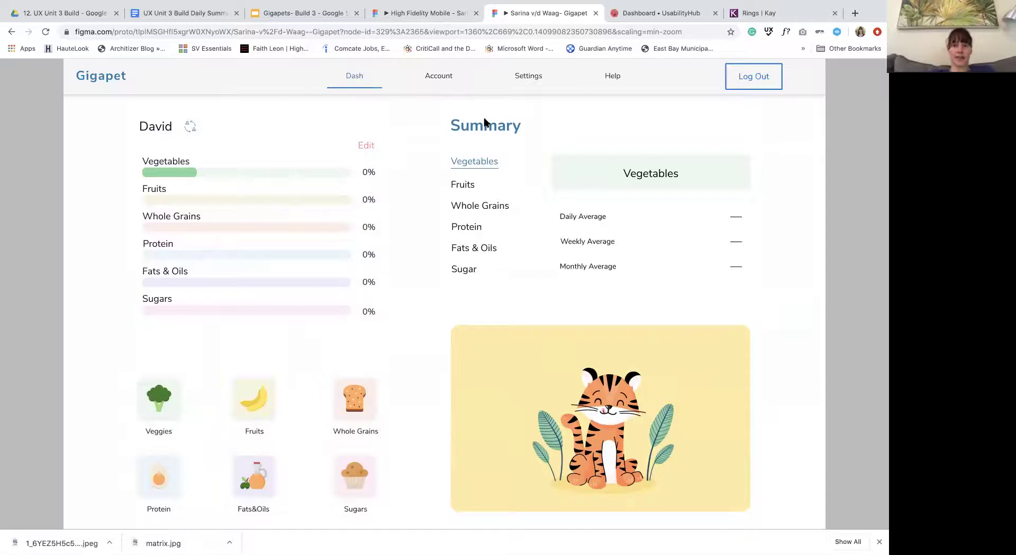
Switch to the High Fidelity Mobile prototype, open Sign Up from the welcome screen and continue past the blank form
left_click(407, 13)
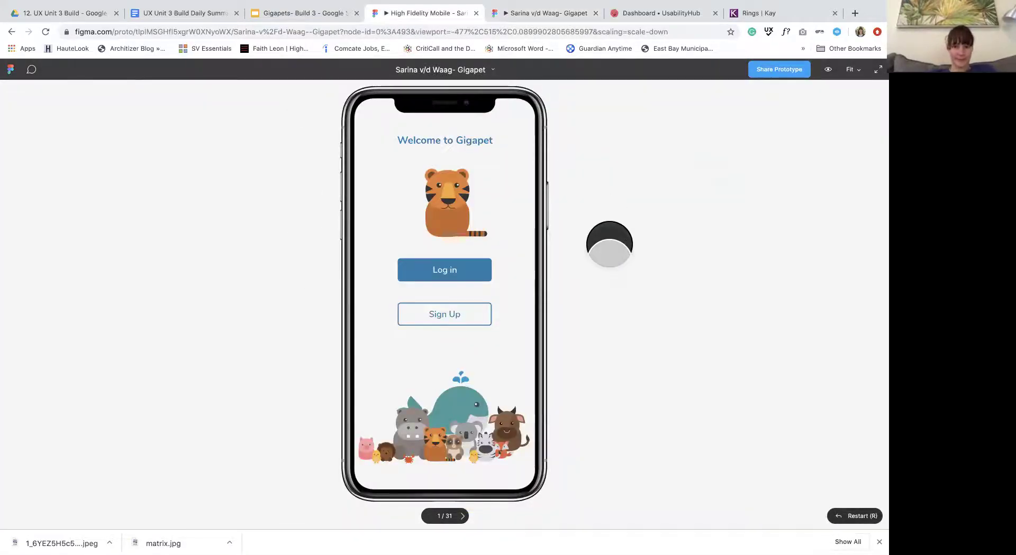
left_click(503, 346)
left_click(476, 315)
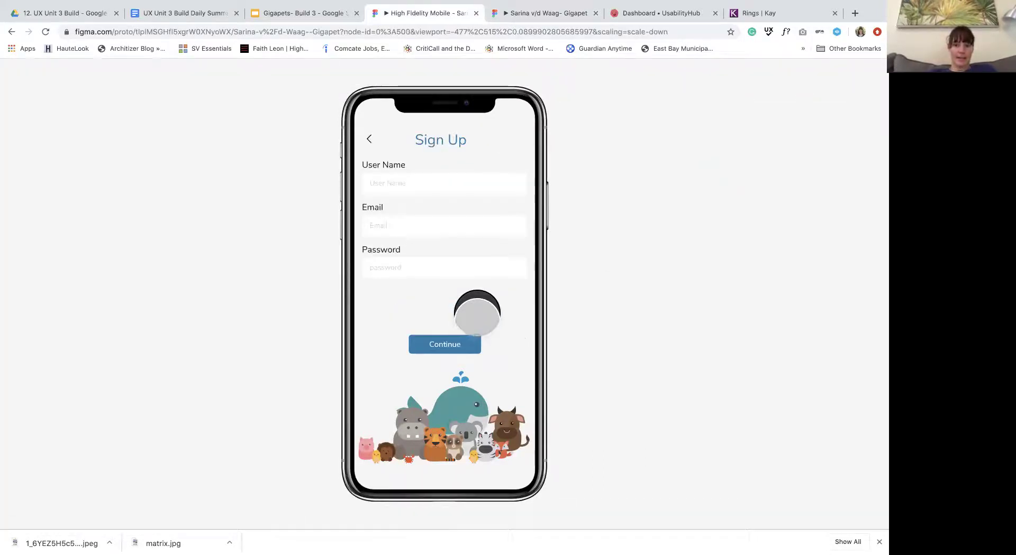
left_click(472, 345)
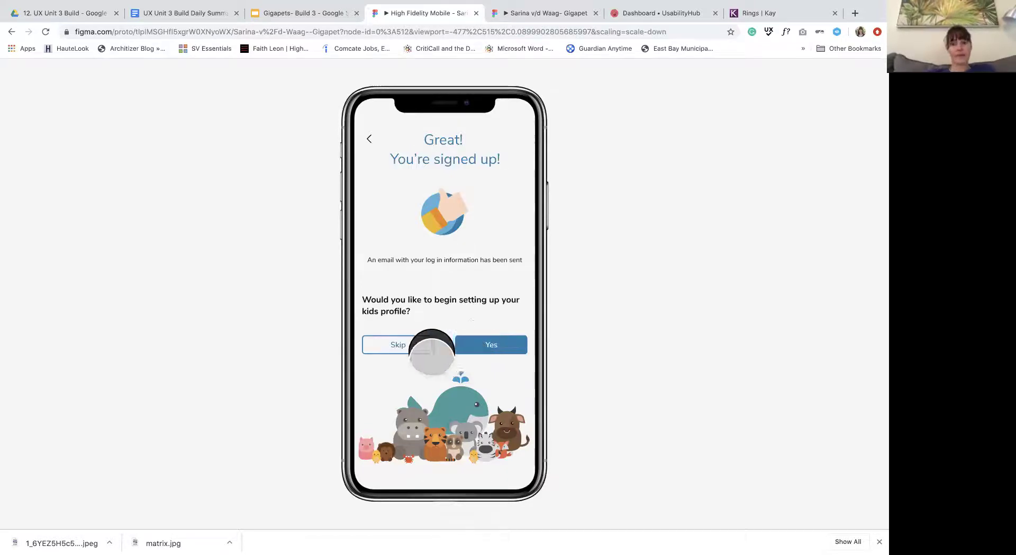
Accept setting up a kid's profile, continue past the blank Kid #1 form and decline setting up another profile
left_click(457, 346)
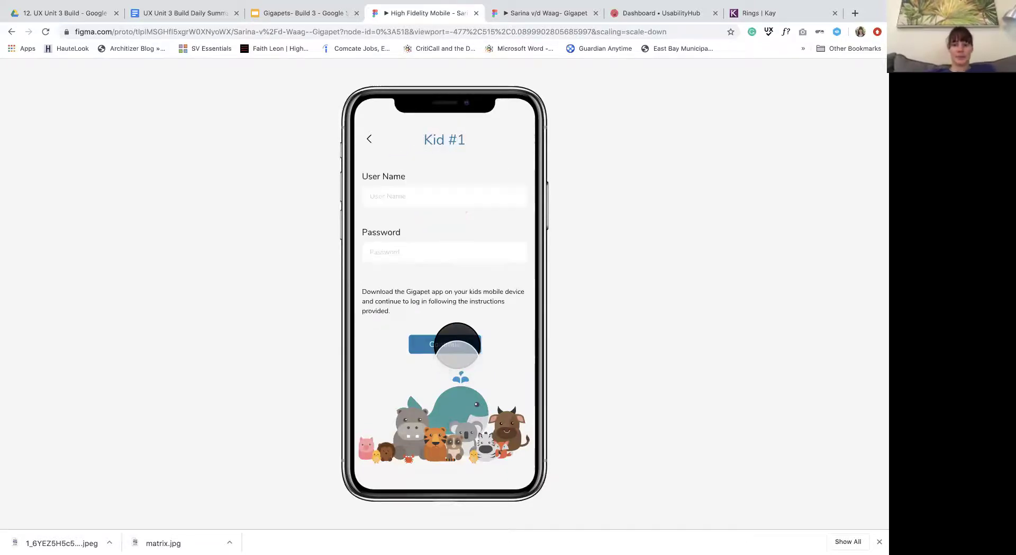
left_click(433, 345)
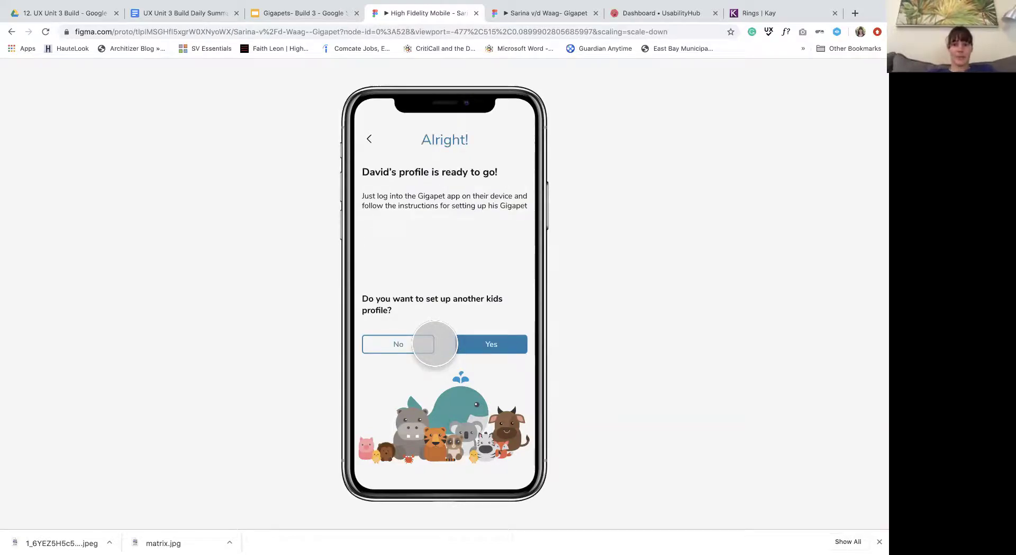
left_click(422, 344)
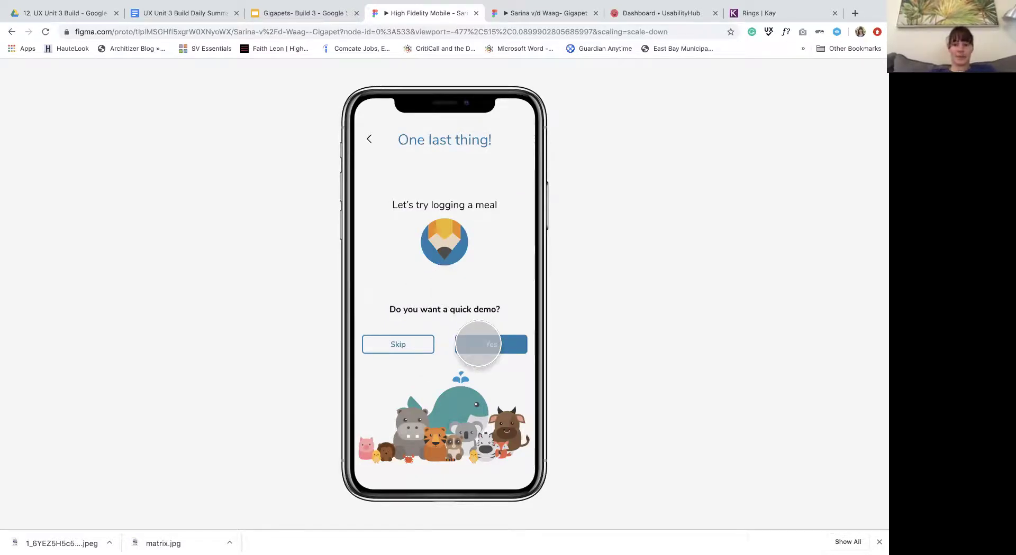
Start the quick meal logging demo and log a Small portion of Veggies in it
left_click(478, 344)
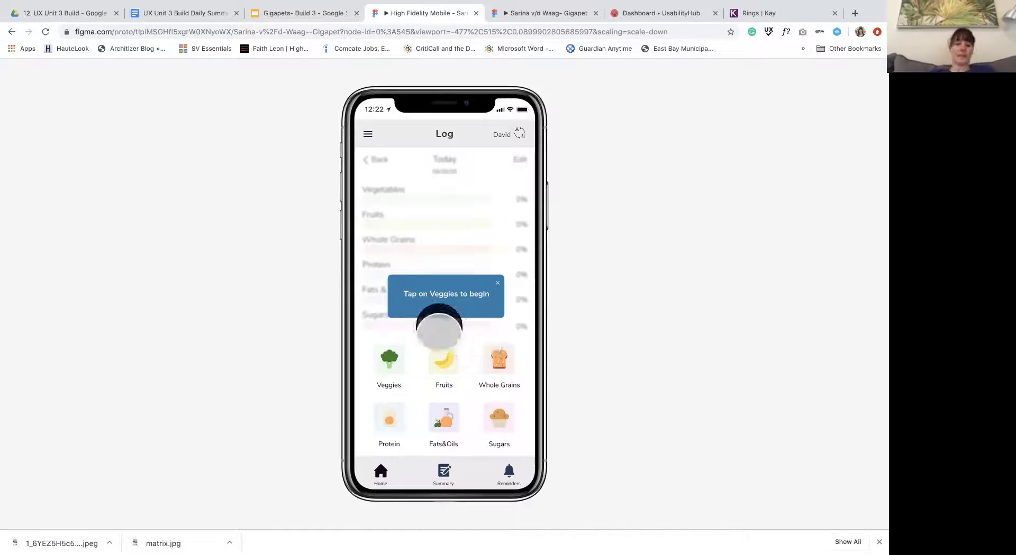
left_click(390, 357)
left_click(465, 246)
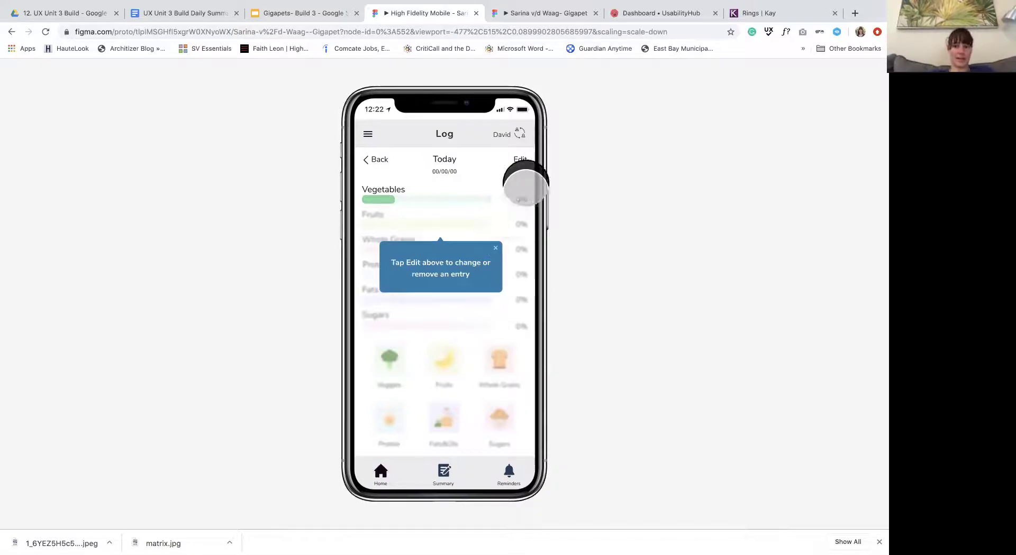
Edit the demo's log and remove the 11:45am vegetables entry
left_click(521, 160)
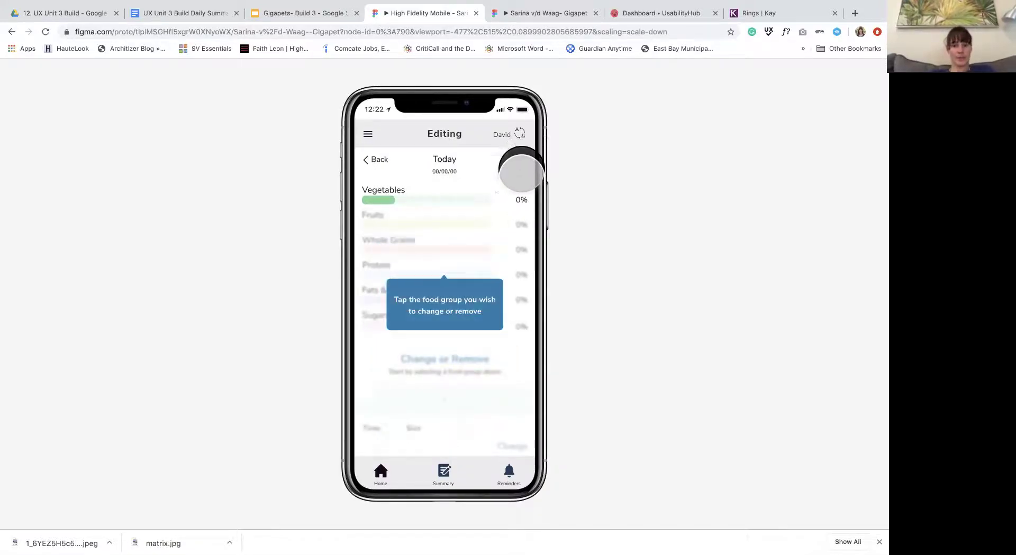
left_click(439, 194)
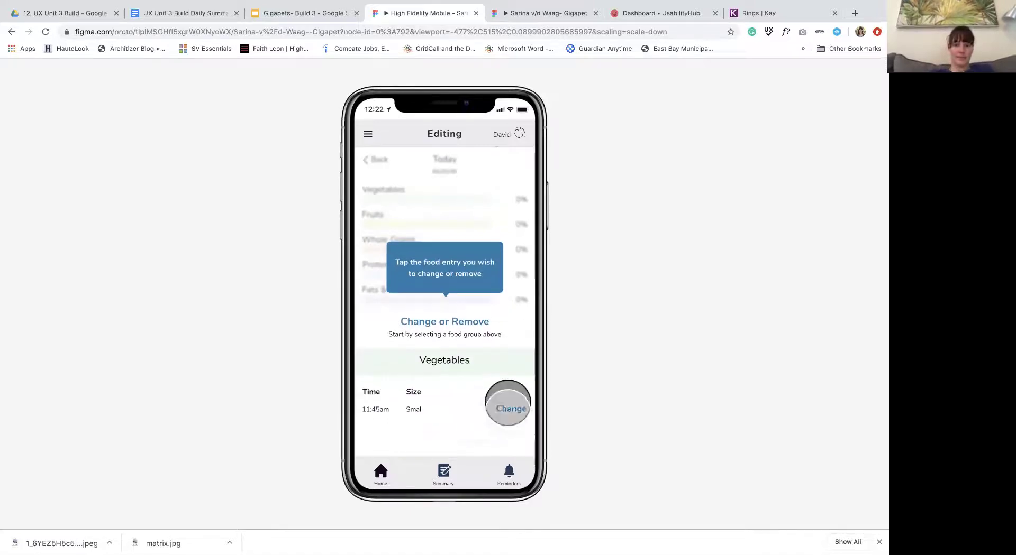
left_click(510, 409)
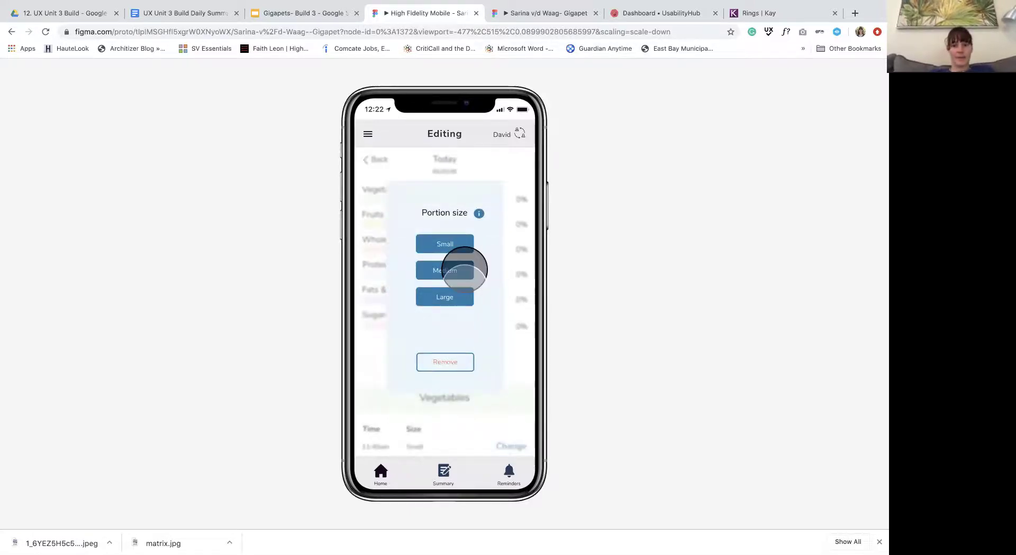
left_click(457, 362)
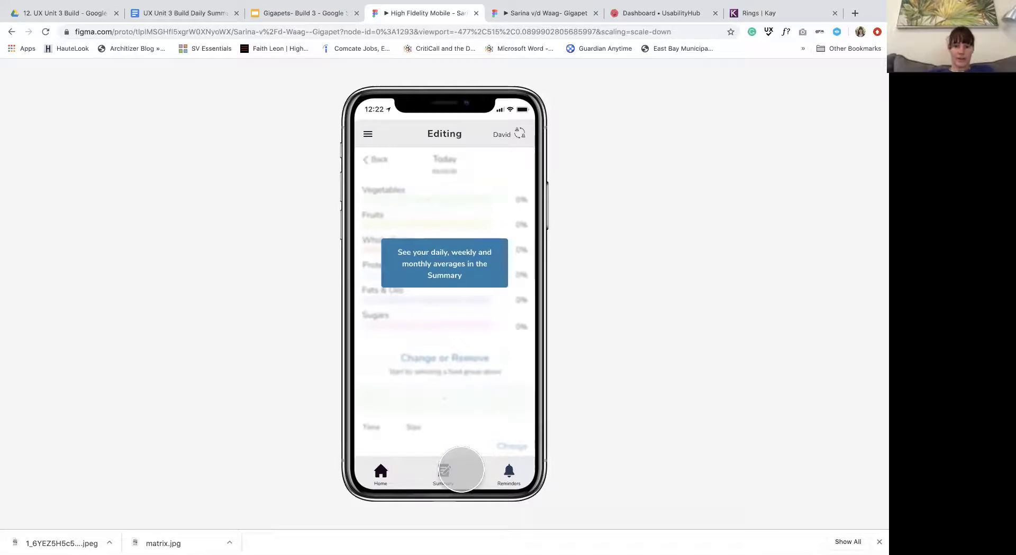
Open the demo's Summary screen and look through its food groups and daily, weekly and monthly averages
left_click(445, 470)
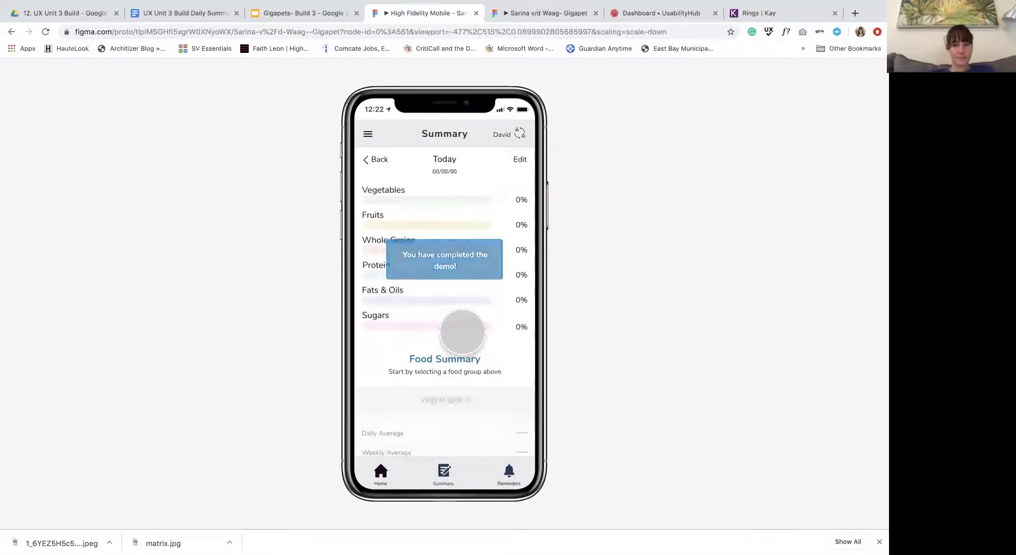
scroll(462, 332, "down", 2)
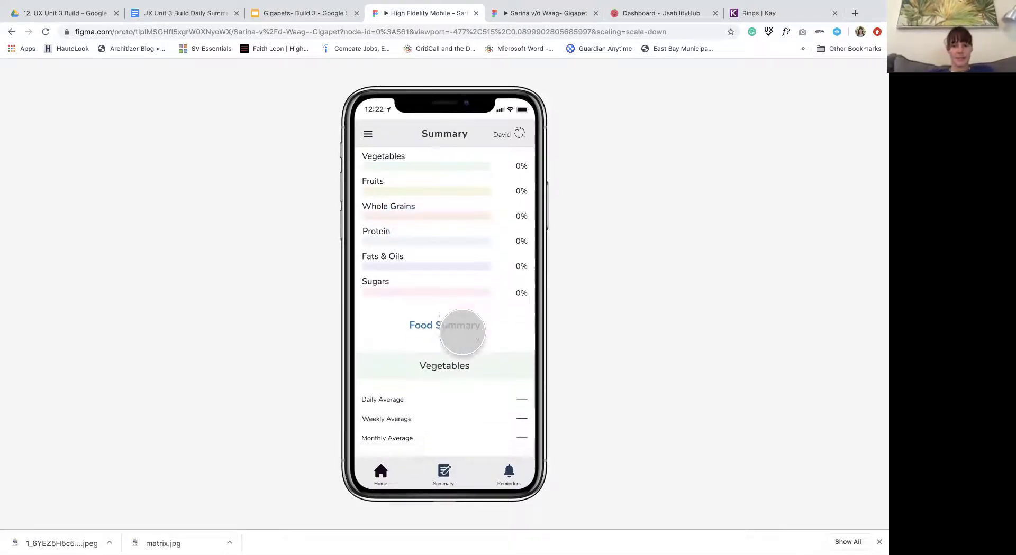
scroll(462, 332, "up", 2)
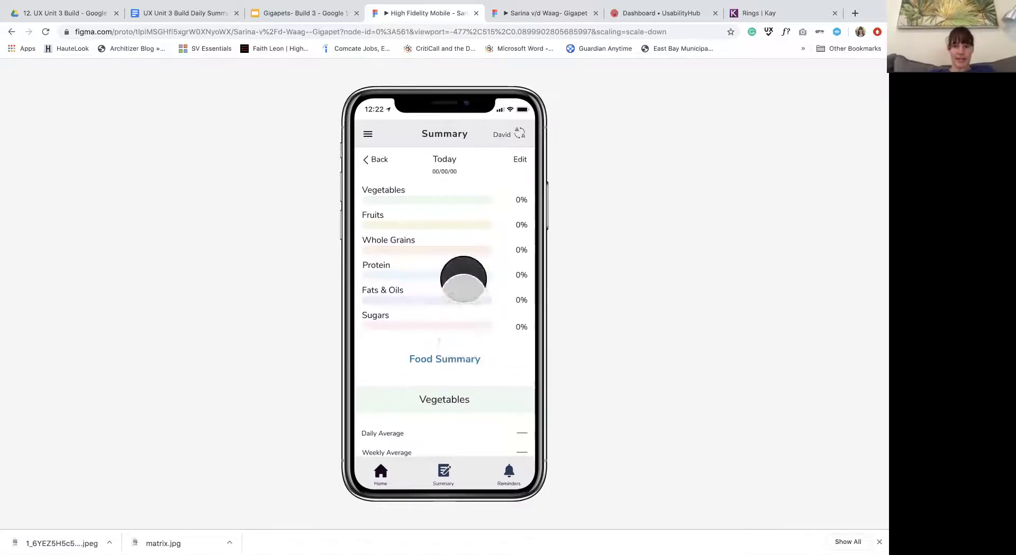
Go to the mobile app's Home screen and look over the food group bars and the pet illustration
left_click(379, 471)
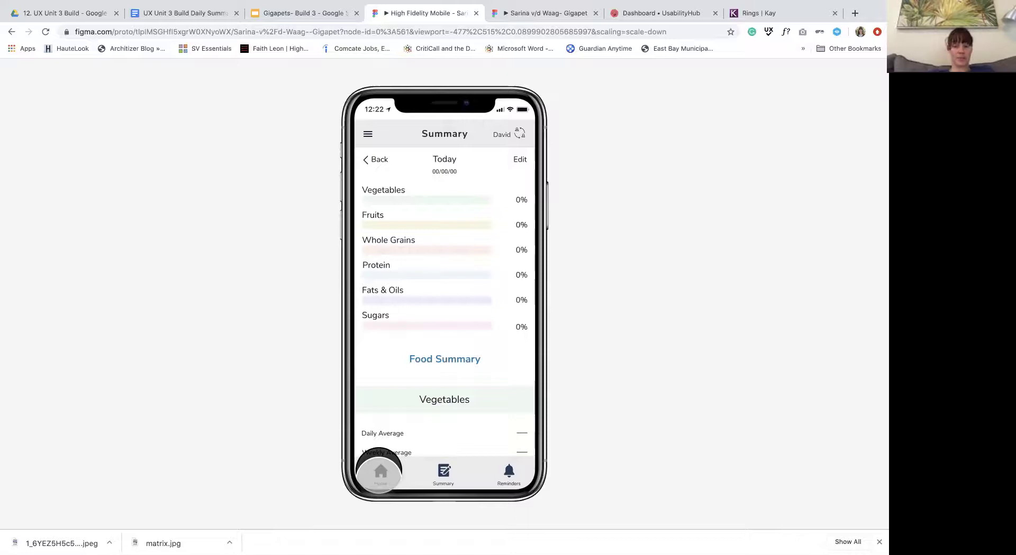
left_click(379, 472)
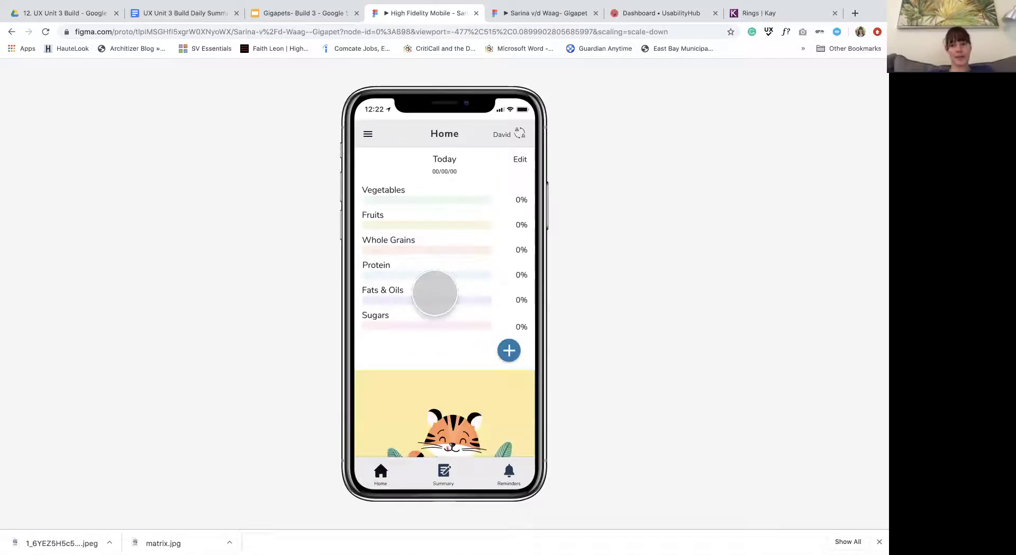
scroll(435, 293, "down", 3)
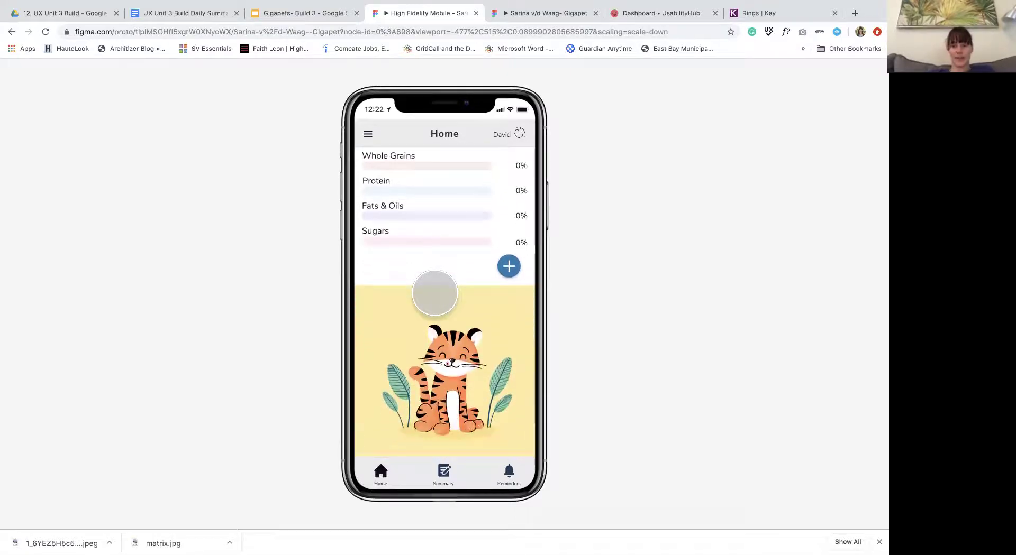
scroll(434, 293, "up", 3)
Open the food log from the Home screen and log a Small portion of Veggies
left_click(508, 351)
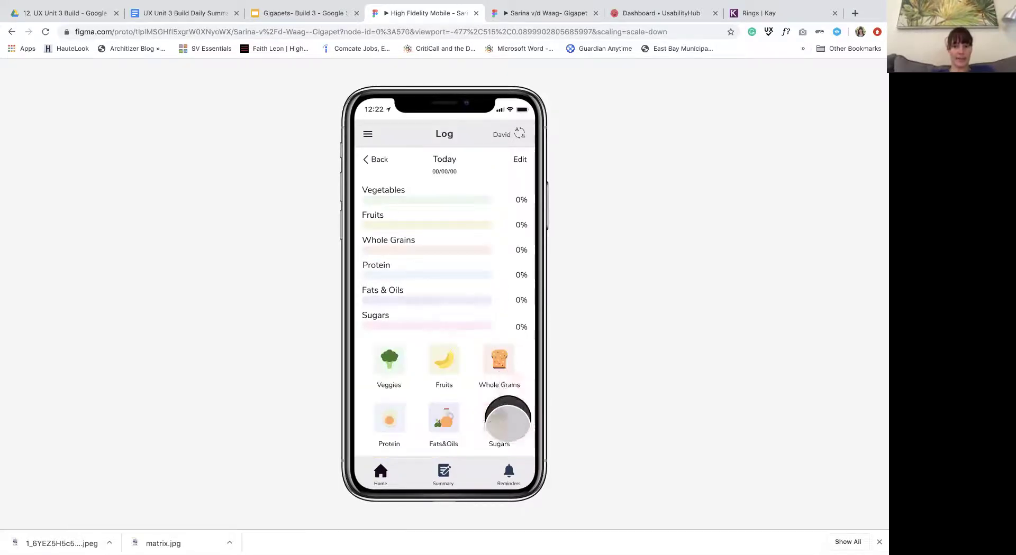
left_click(391, 362)
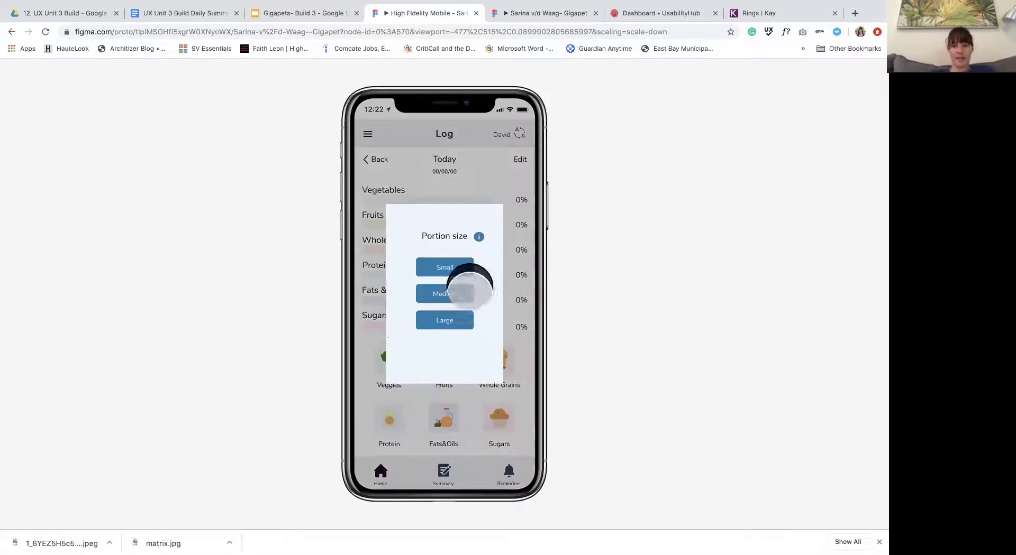
left_click(460, 269)
left_click(484, 386)
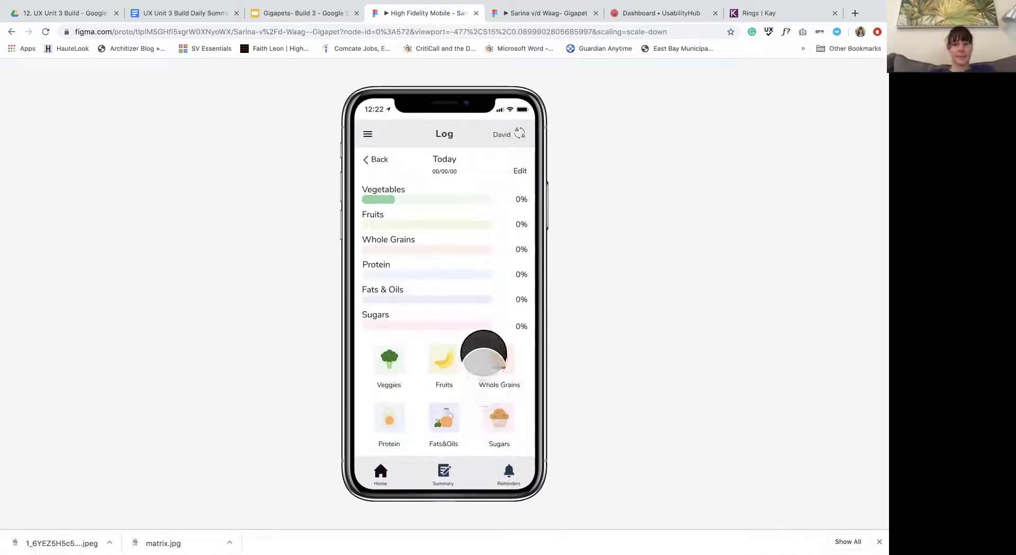
Open the log's editing screen and select the Vegetables group to review its logged entries
left_click(519, 173)
scroll(465, 390, "down", 2)
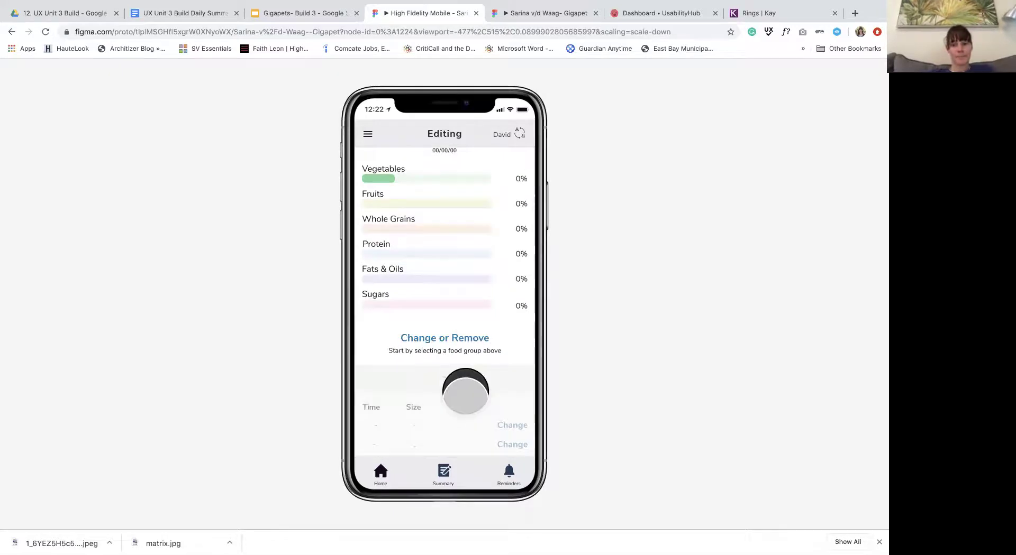
scroll(465, 392, "up", 2)
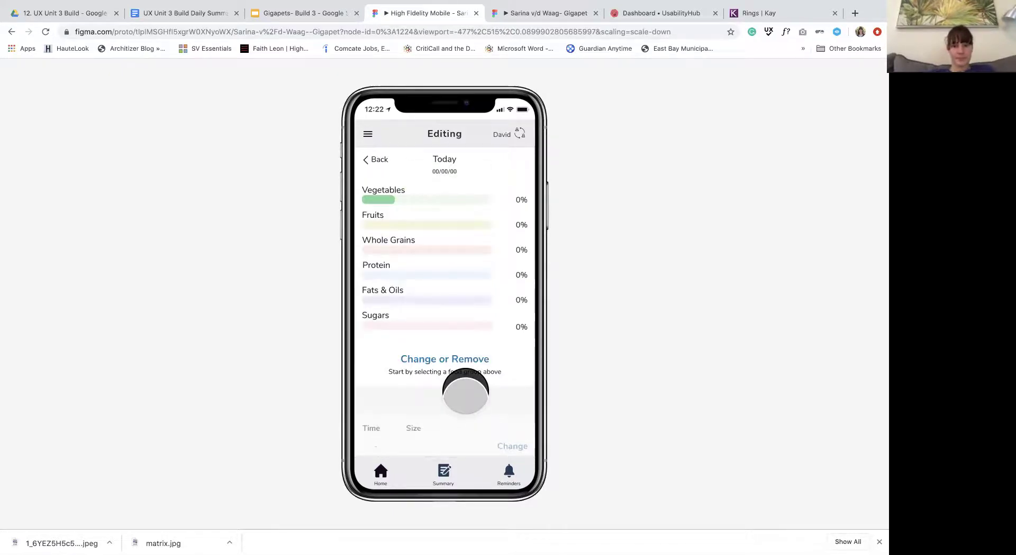
left_click(409, 194)
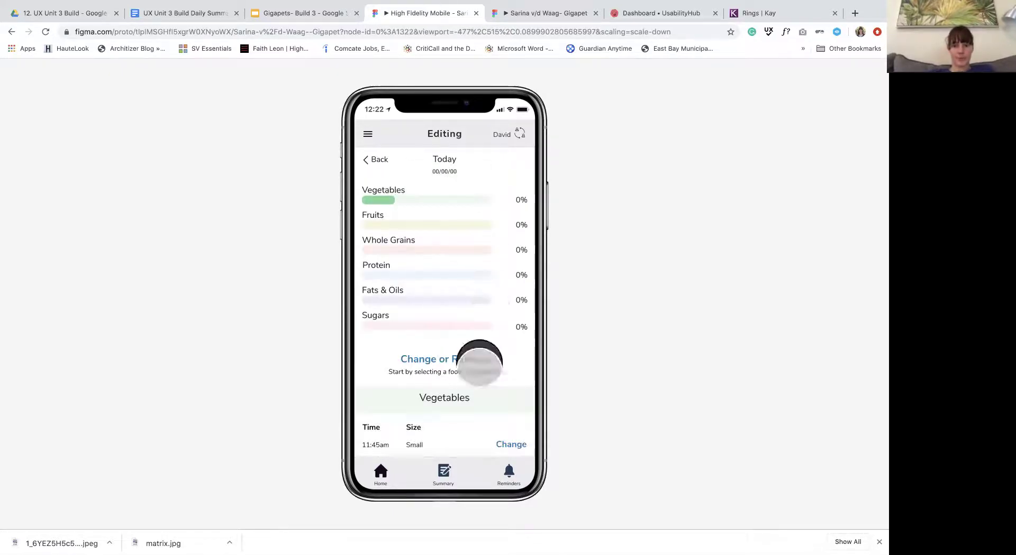
scroll(478, 364, "down", 2)
scroll(480, 364, "up", 2)
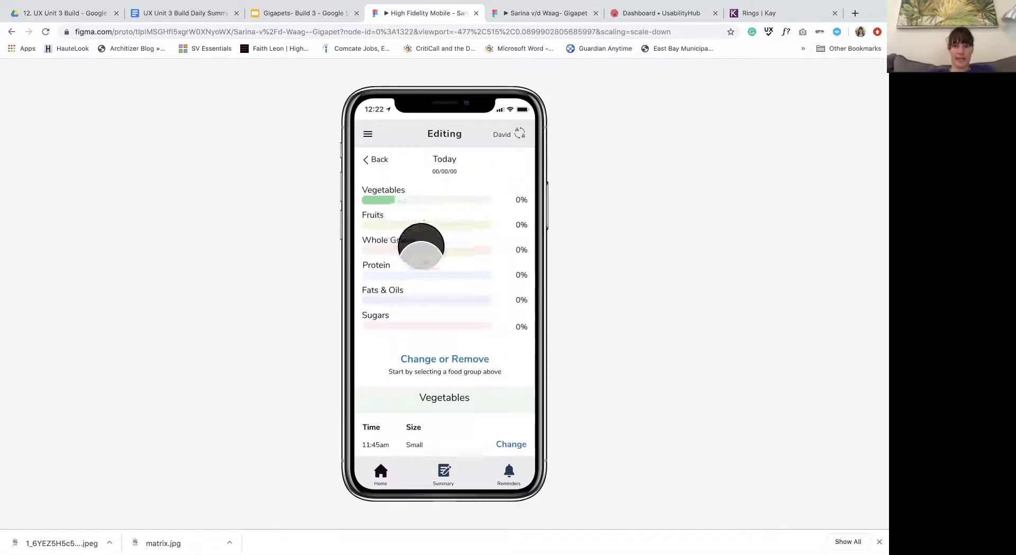
Remove the 11:45am Small entry from the Vegetables log, check the editing screen, and return to the Home screen
scroll(480, 403, "down", 2)
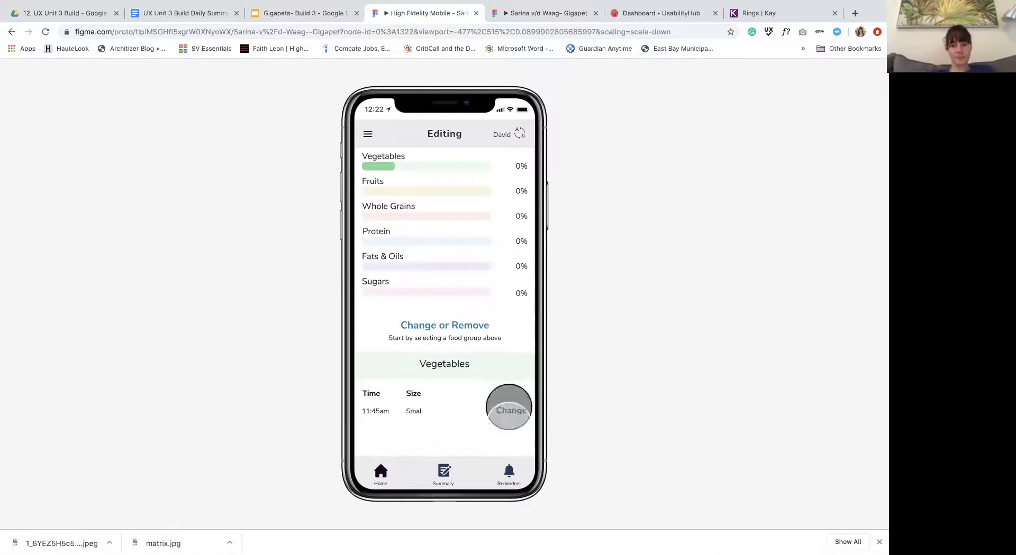
left_click(509, 410)
left_click(459, 317)
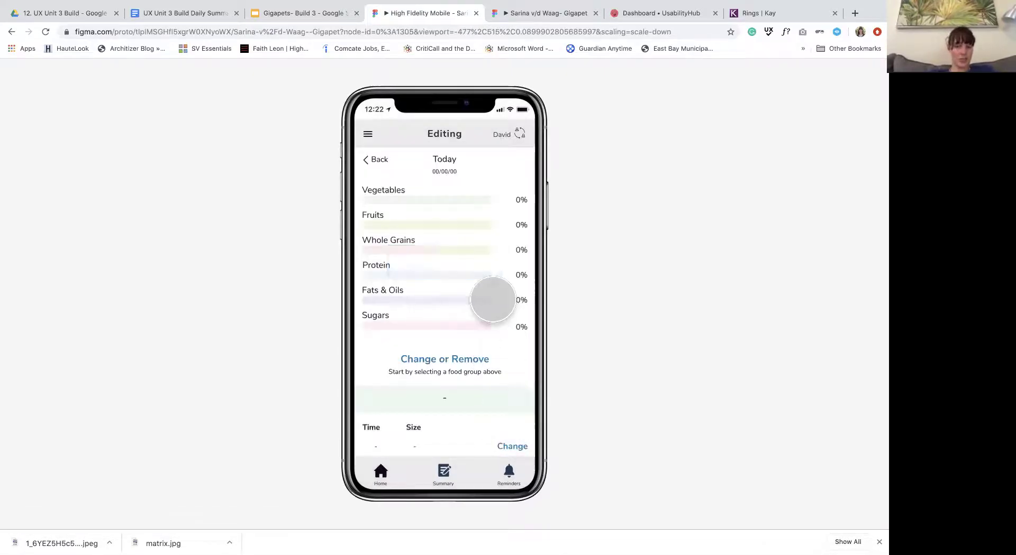
scroll(492, 297, "down", 2)
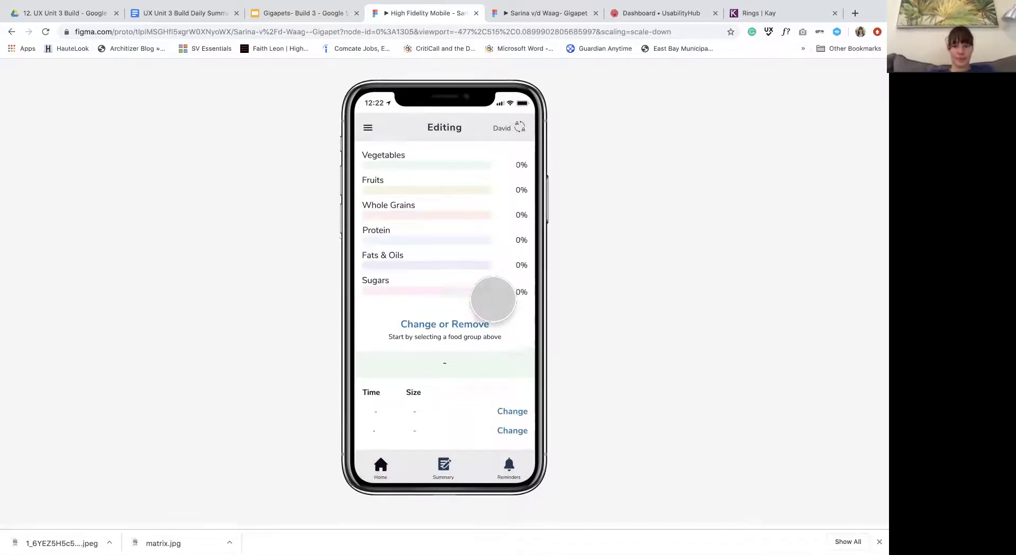
scroll(492, 300, "up", 2)
left_click(483, 261)
left_click(381, 471)
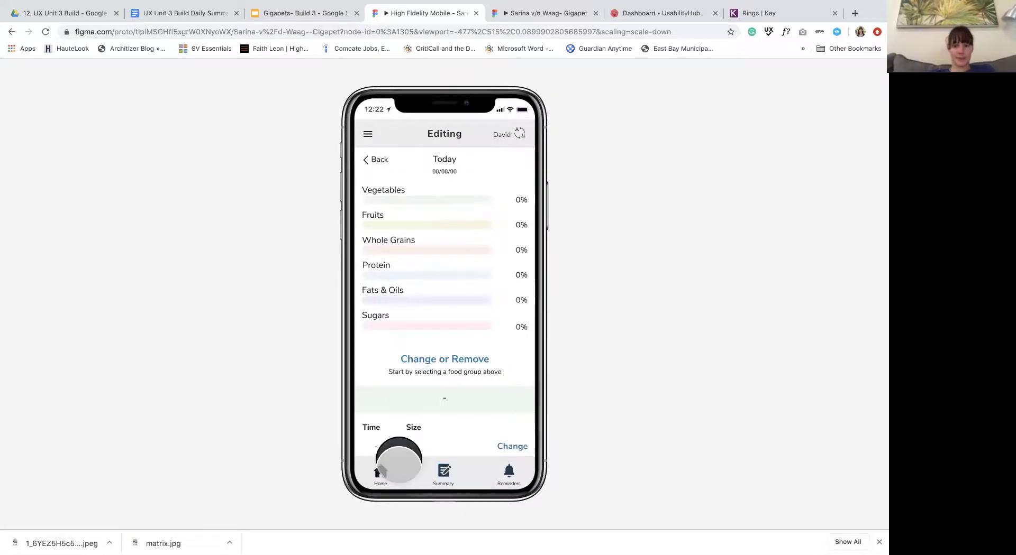
mouse_move(468, 320)
left_mouse_down()
mouse_move(469, 240)
mouse_move(468, 319)
left_mouse_up()
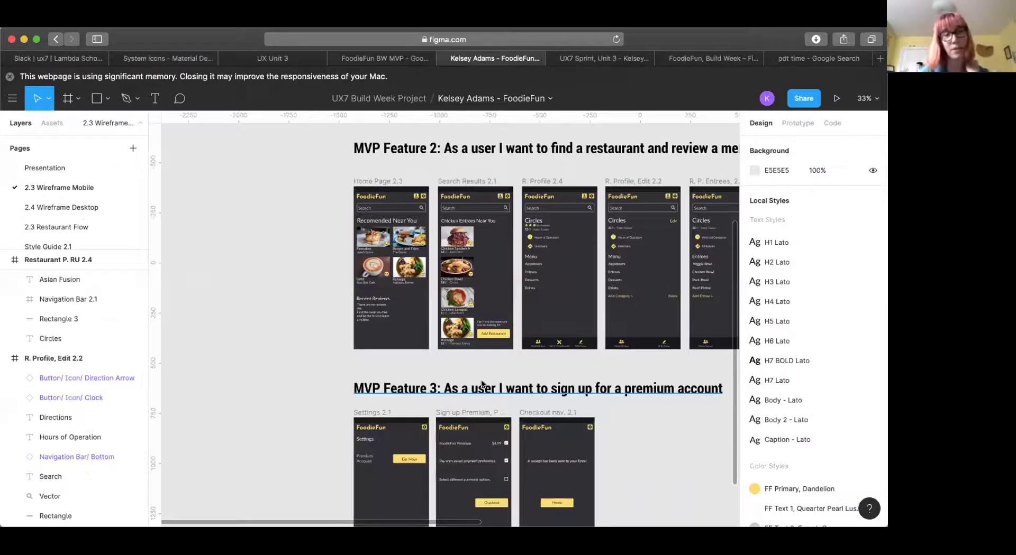
Examine the FoodieFun mobile wireframes for the welcome, sign-in, account creation, Facebook and Google sign-in, and premium navigation screens
scroll(480, 384, "right", 3)
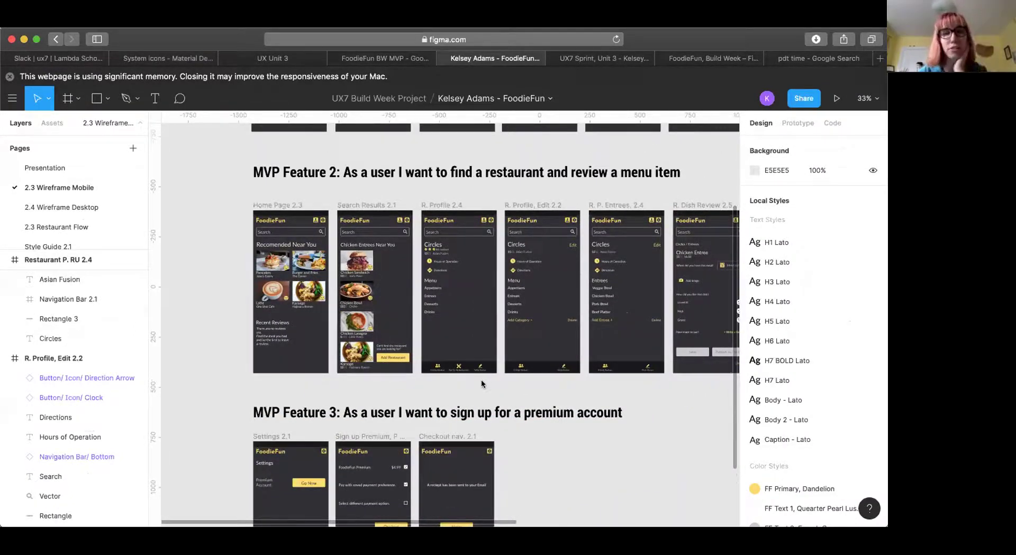
scroll(481, 384, "up", 8)
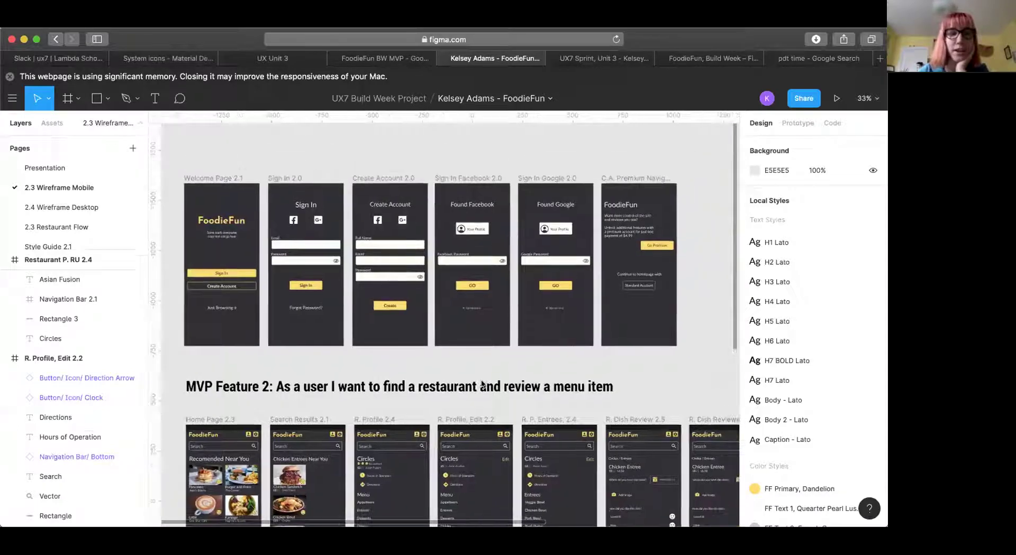
scroll(481, 384, "up", 3, "ctrl")
scroll(481, 379, "left", 3)
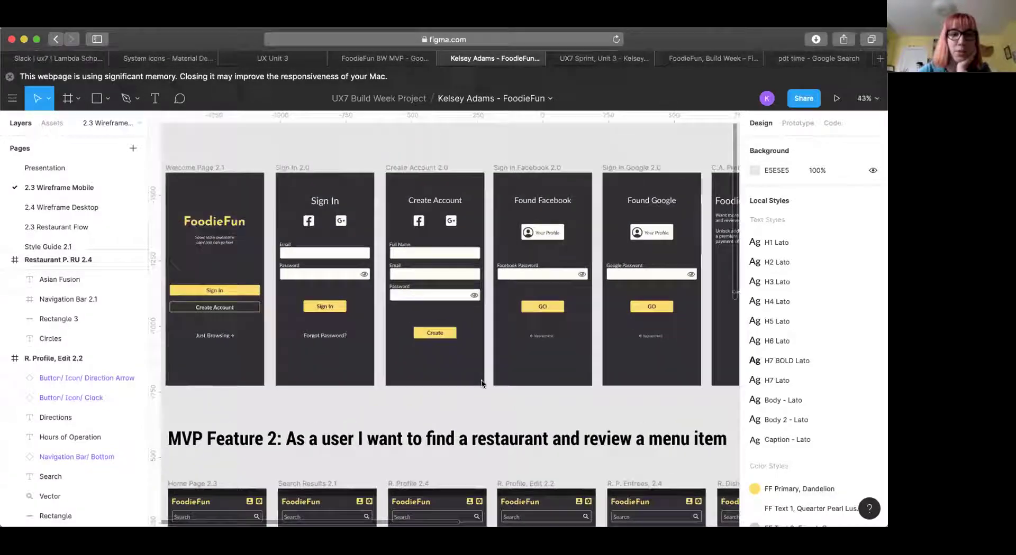
scroll(497, 278, "right", 6)
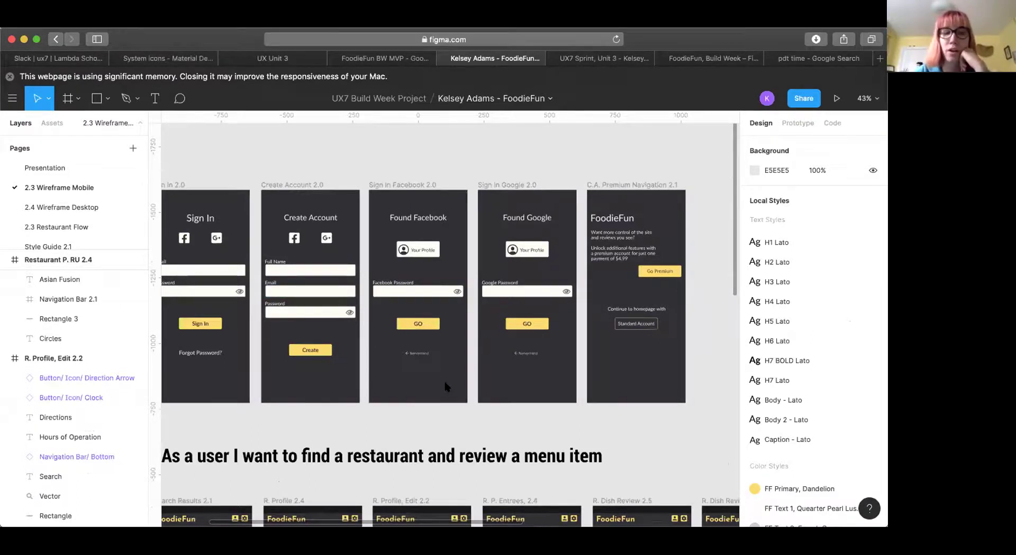
Examine Home Page 2.3 and Search Results 2.1 in the mobile flow for MVP Feature 2, alongside the Circles restaurant profile
scroll(445, 379, "down", 10)
scroll(445, 379, "left", 5)
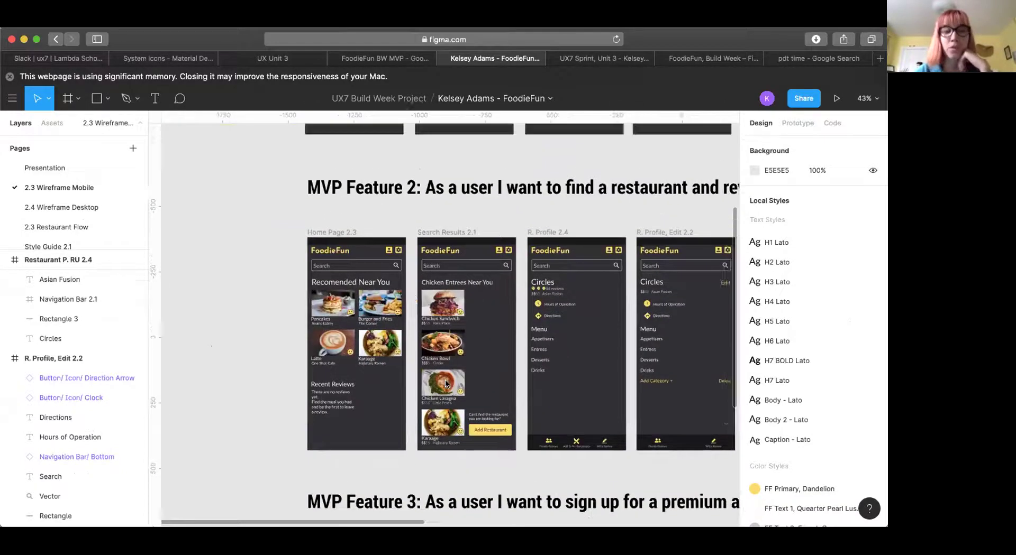
scroll(446, 381, "up", 5)
scroll(445, 378, "down", 4)
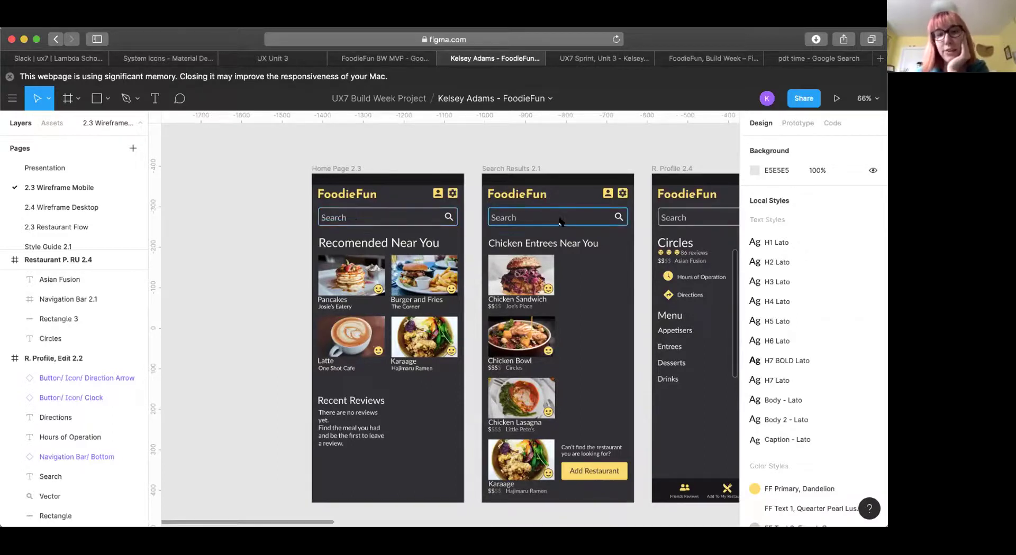
scroll(560, 221, "right", 3)
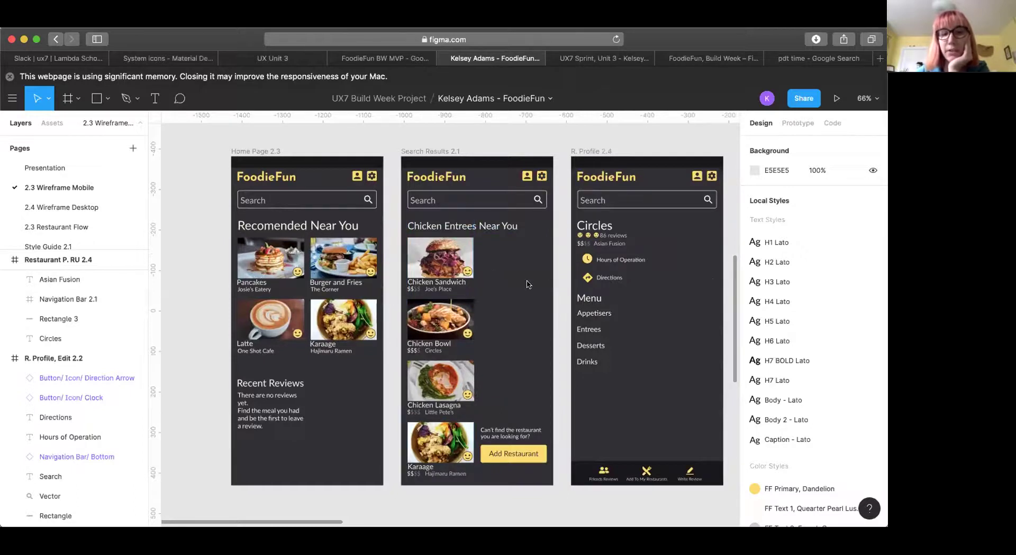
scroll(526, 284, "right", 1)
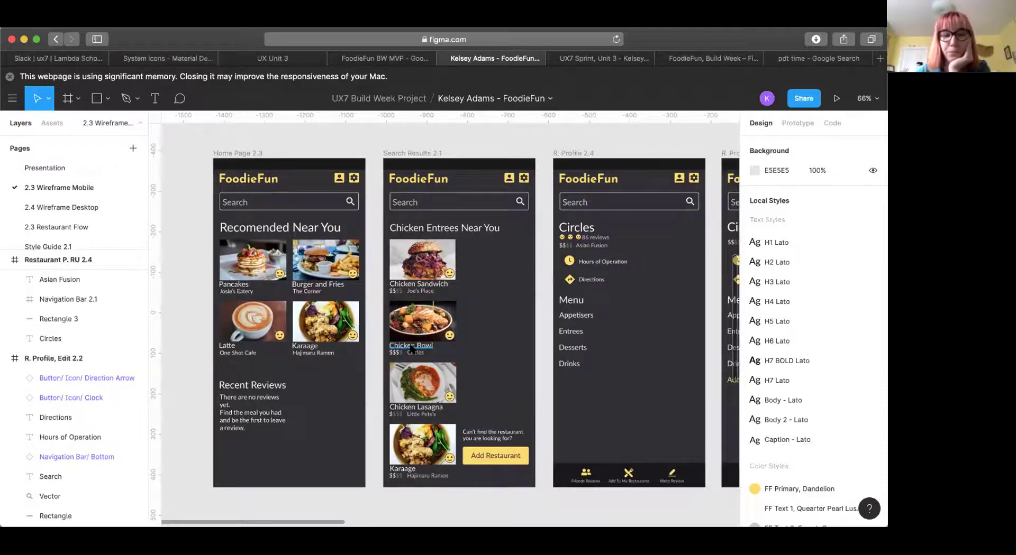
scroll(470, 349, "right", 7)
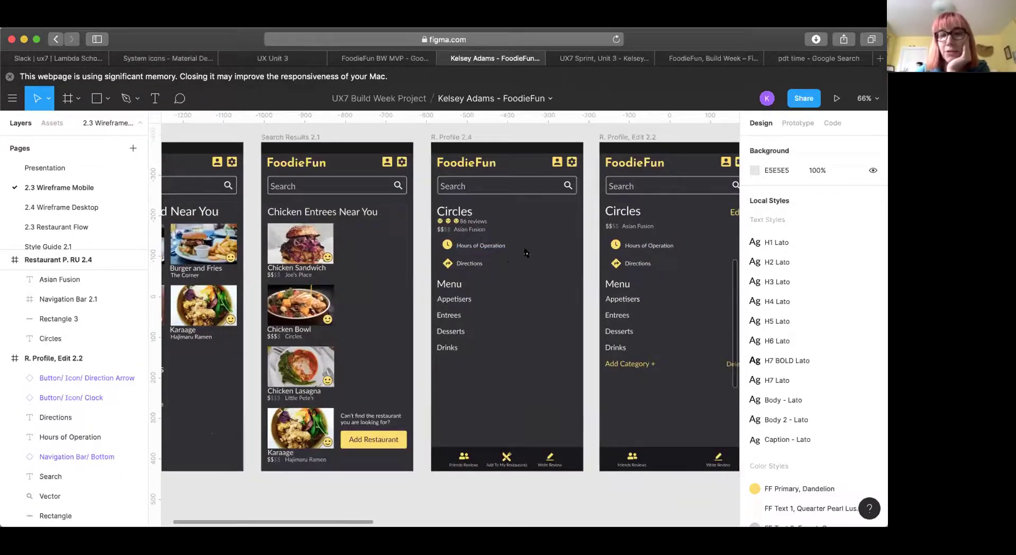
scroll(506, 282, "right", 1)
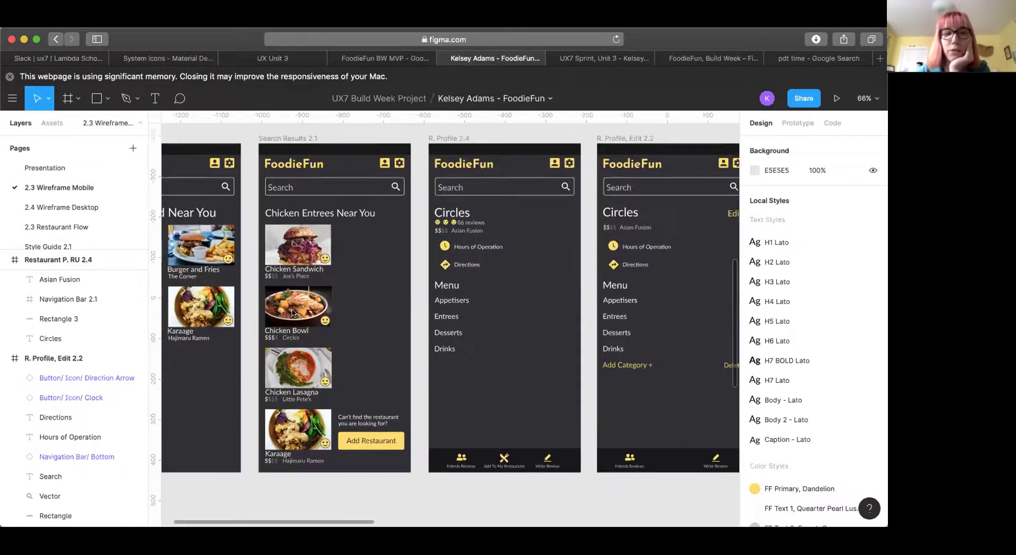
scroll(280, 307, "left", 5)
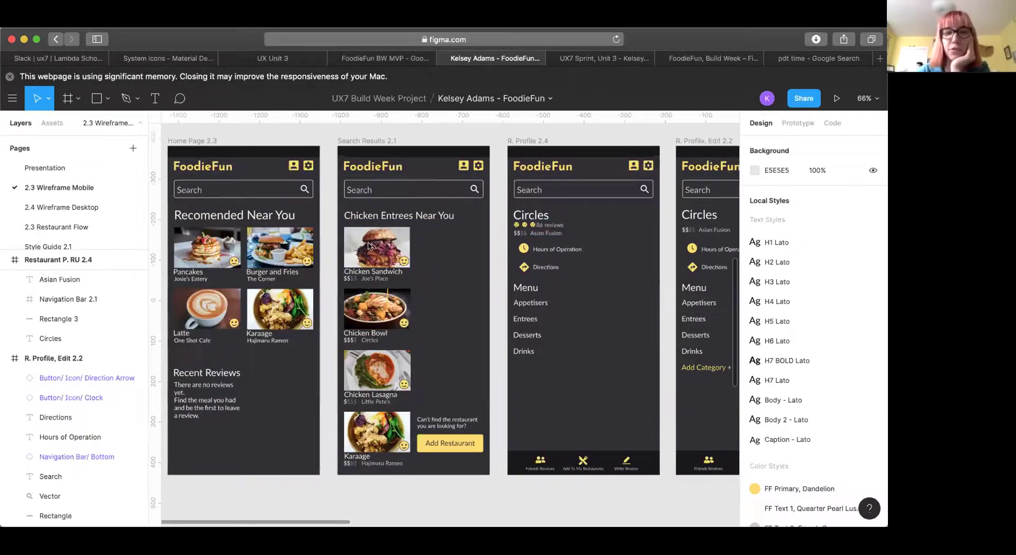
Look through the rest of the MVP Feature 2 mobile flow, from the restaurant profile and dish review frames to the User Profile
scroll(524, 321, "right", 6)
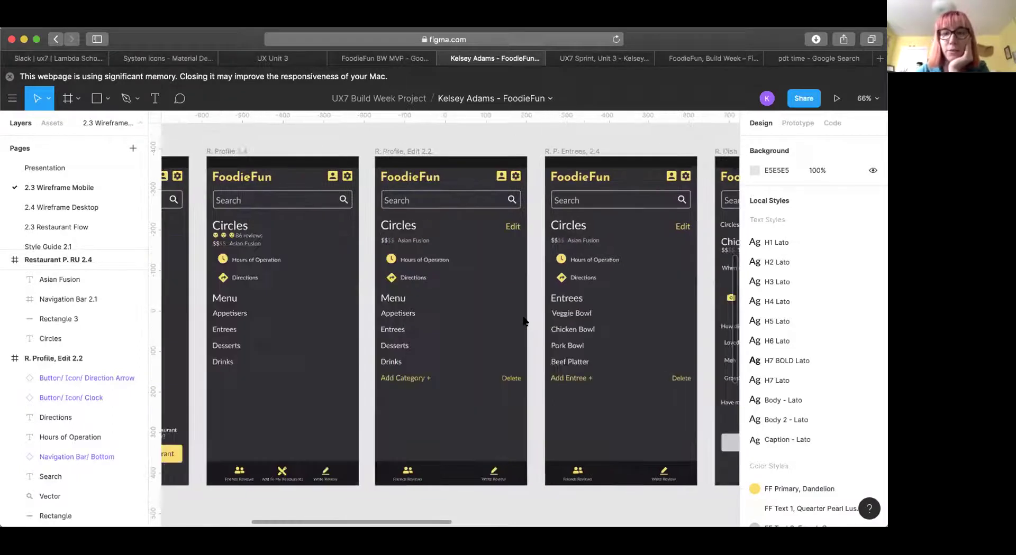
scroll(524, 321, "right", 10)
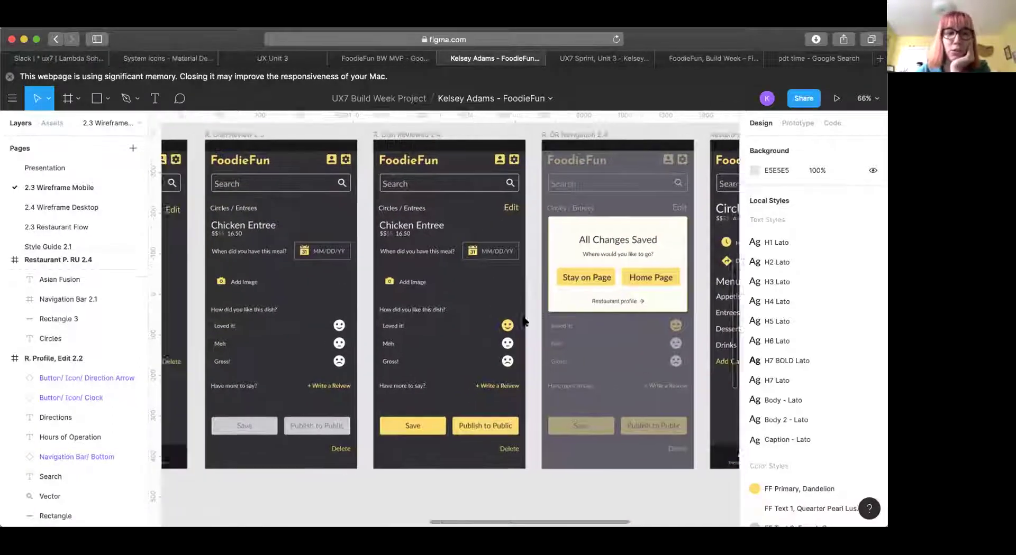
scroll(524, 321, "left", 3)
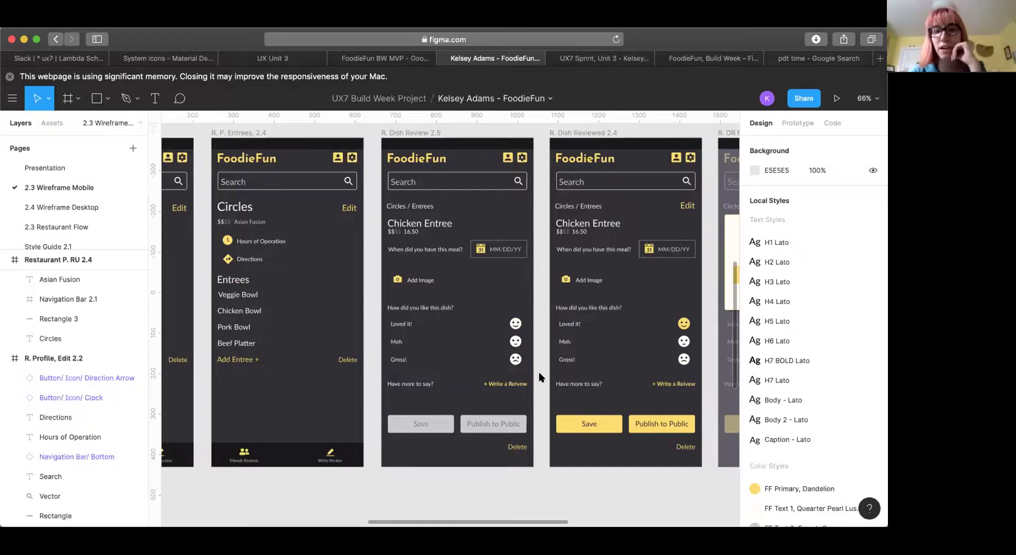
scroll(541, 377, "right", 5)
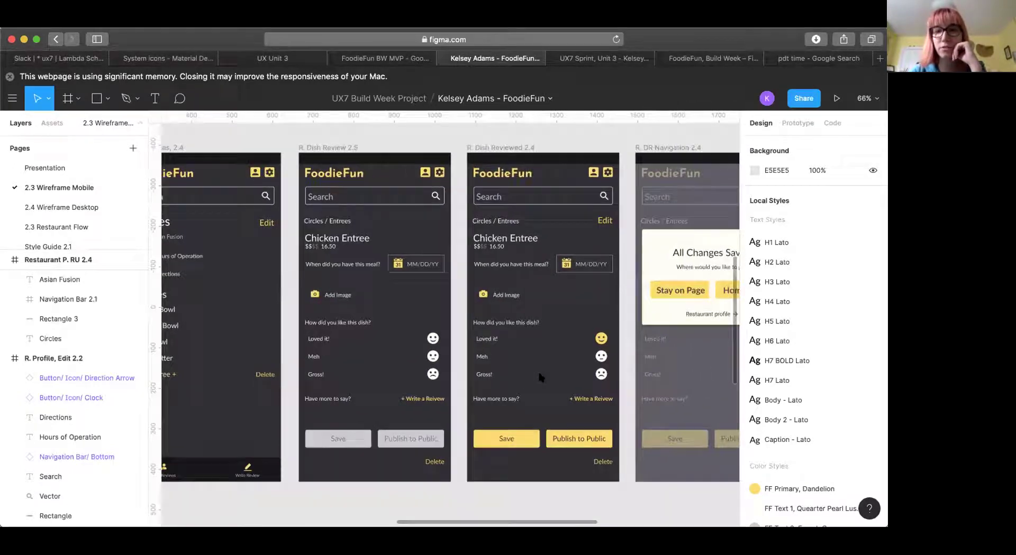
scroll(537, 369, "right", 3)
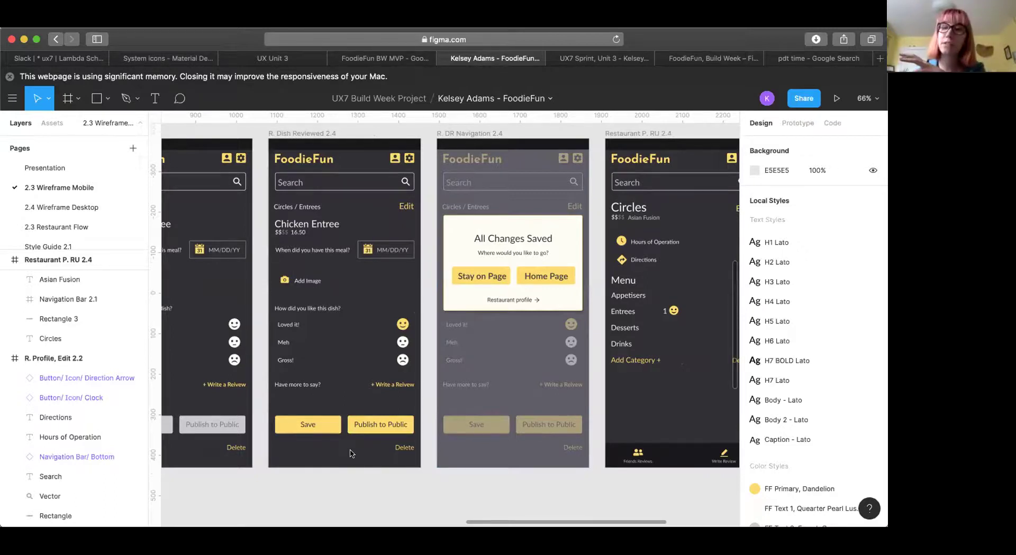
scroll(350, 454, "right", 5)
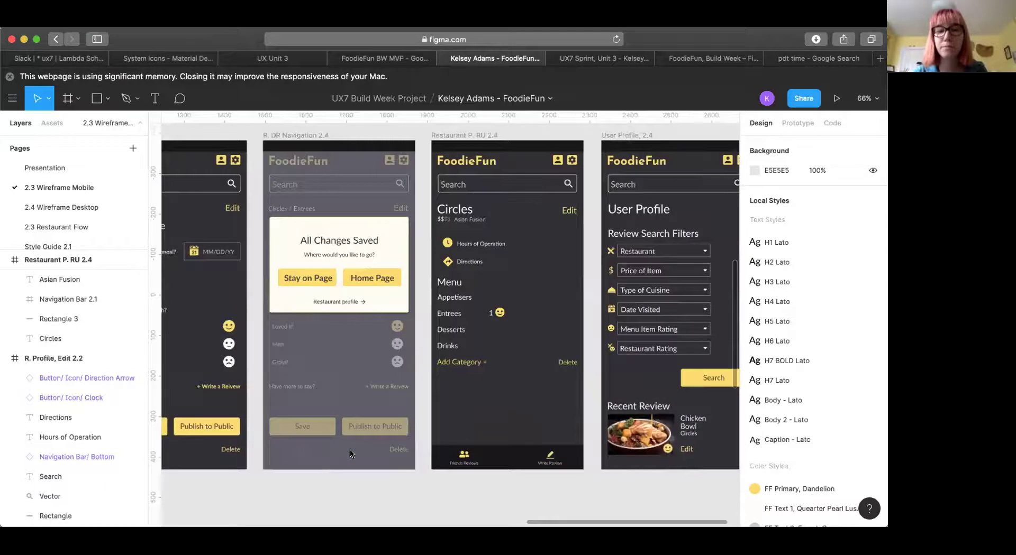
scroll(350, 453, "right", 3)
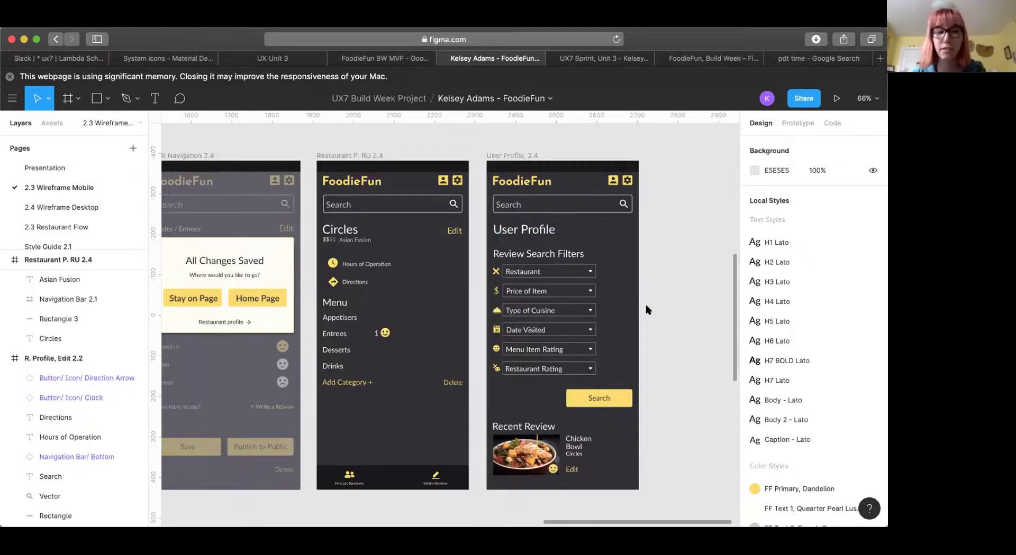
Look over the MVP Feature 3 mobile wireframes for signing up for a premium account
scroll(642, 306, "down", 5)
scroll(642, 306, "down", 5)
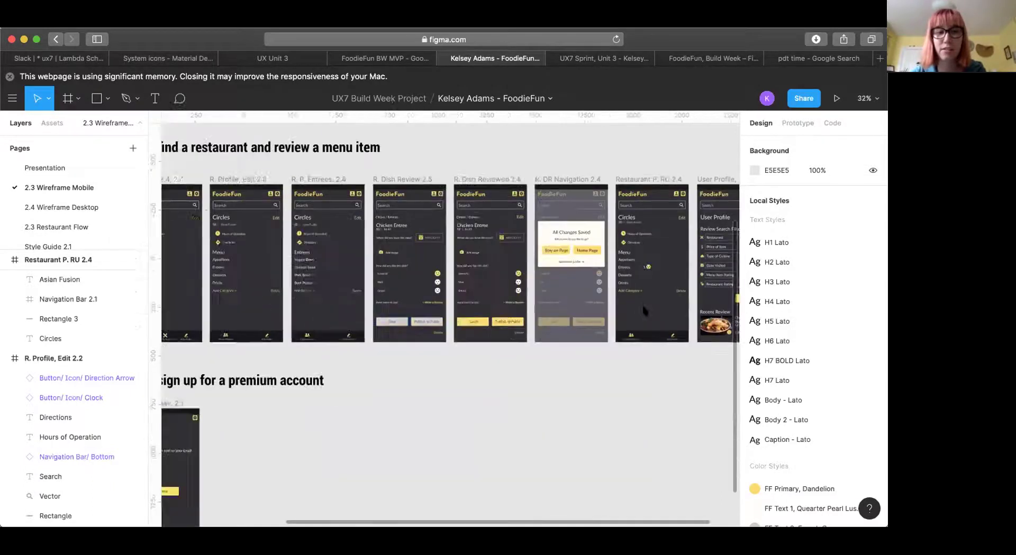
scroll(642, 303, "up", 3)
scroll(643, 306, "down", 1)
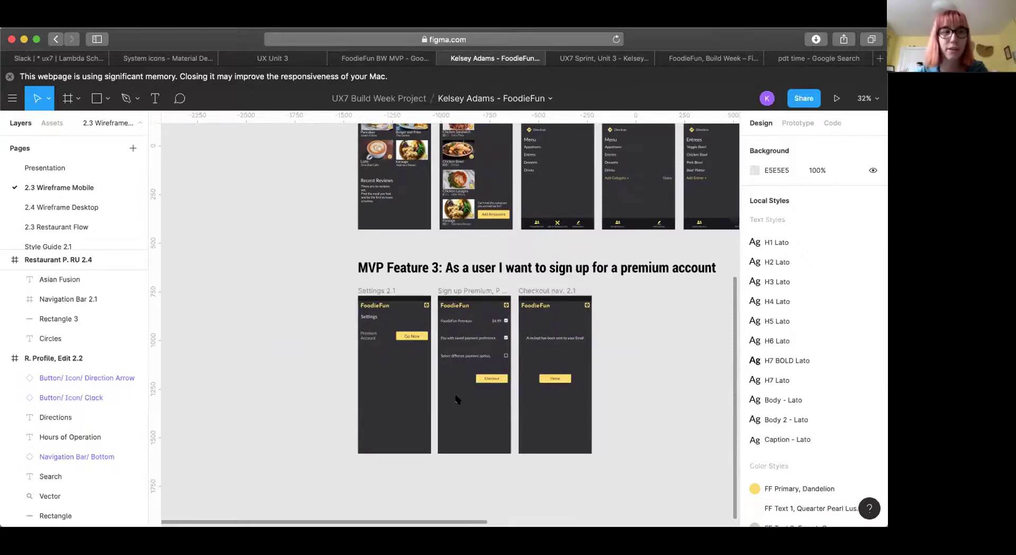
Open the 2.4 Wireframe Desktop page and examine the desktop Search Results 2.0 frame closely
left_click(63, 208)
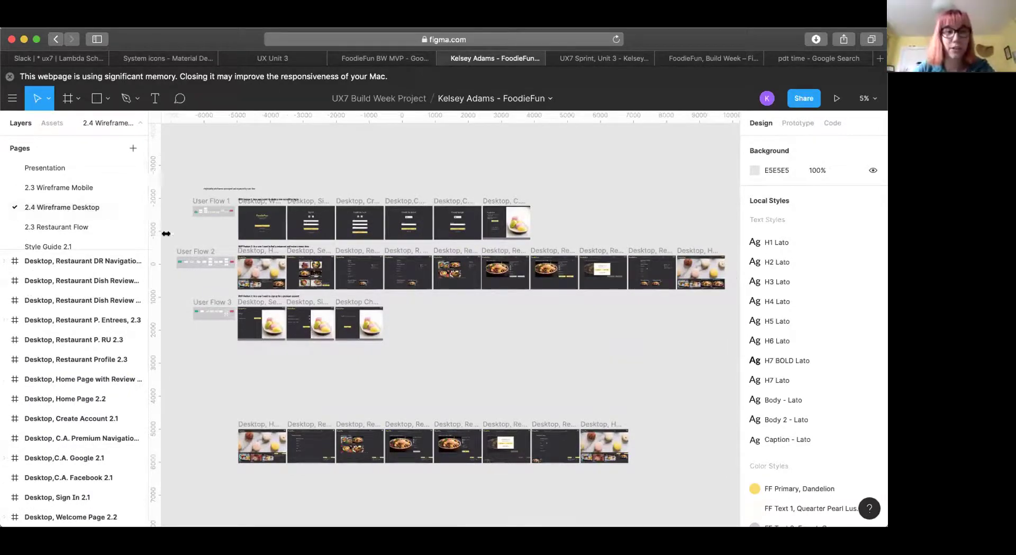
scroll(221, 280, "up", 10)
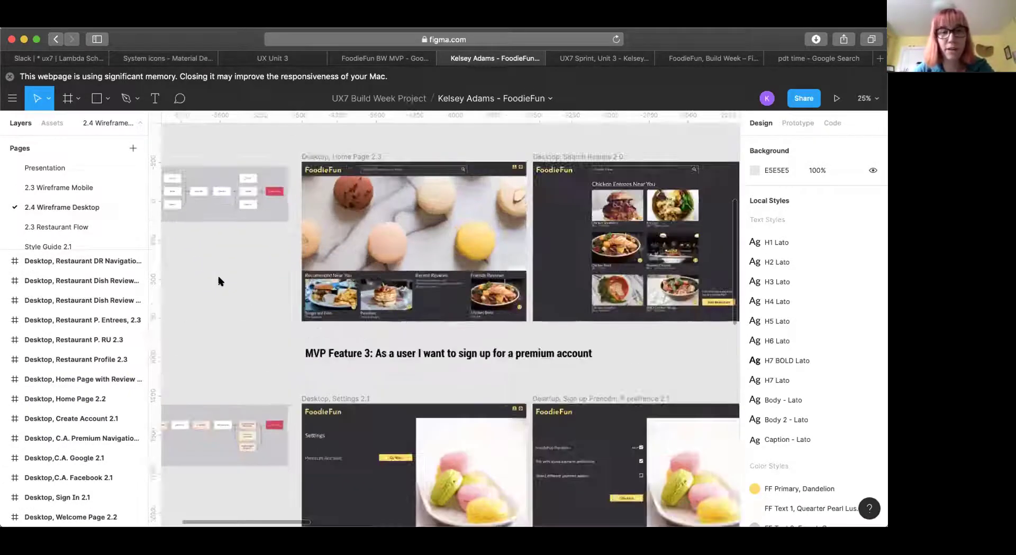
scroll(220, 281, "right", 10)
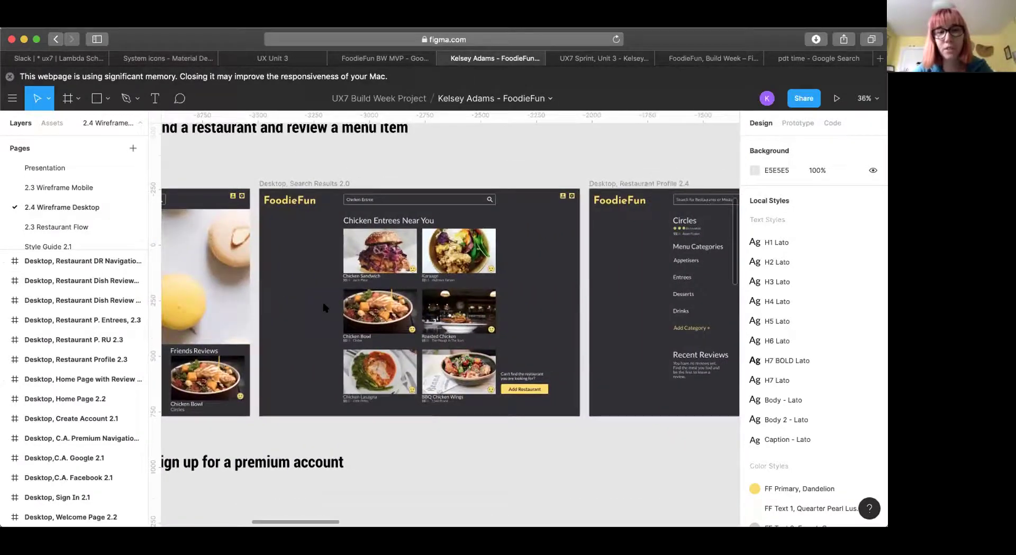
scroll(322, 307, "up", 5)
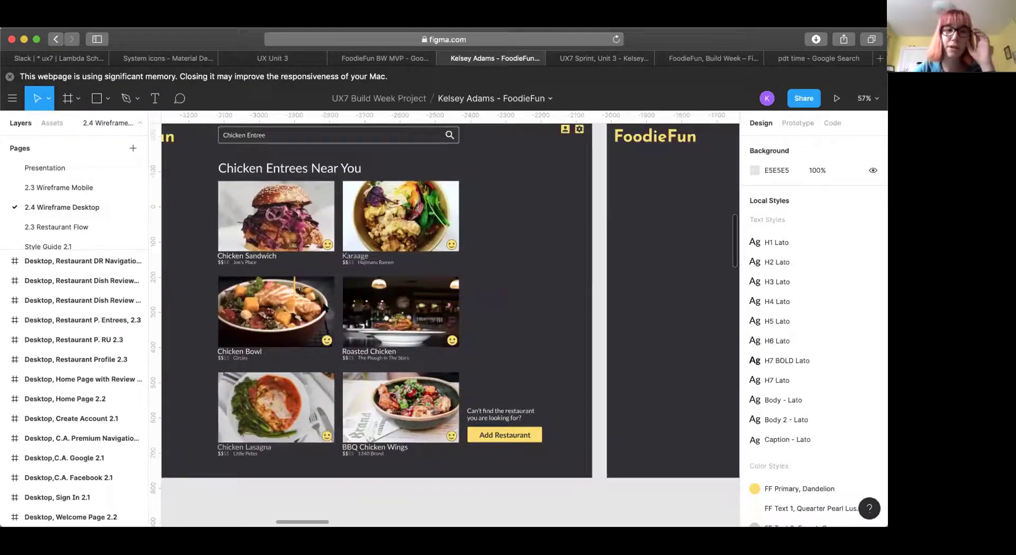
scroll(323, 307, "left", 2)
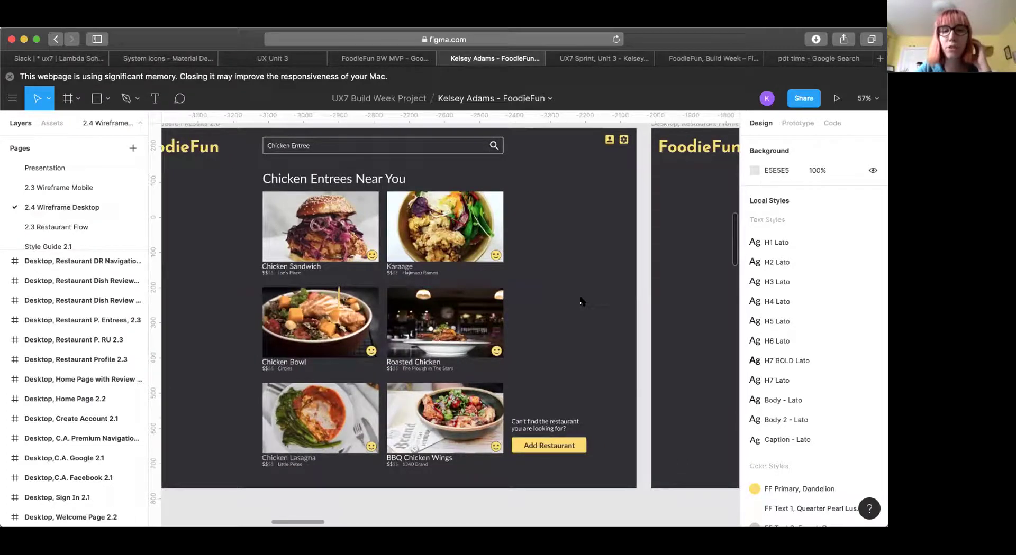
Examine the desktop wireframes for the Circles restaurant profile, its edit version and the Entrees page
scroll(582, 299, "right", 5)
scroll(581, 300, "right", 7)
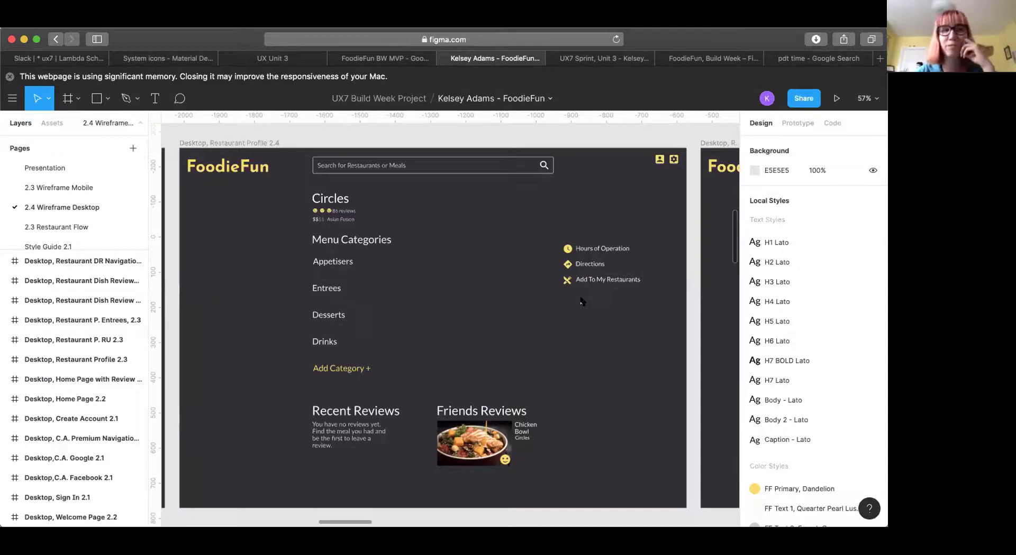
scroll(581, 301, "right", 10)
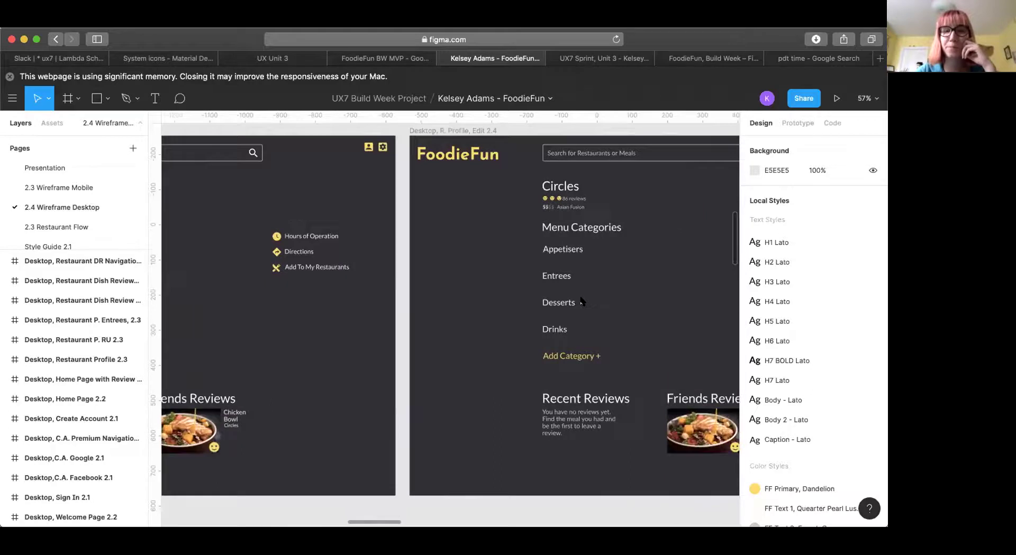
scroll(581, 301, "right", 7)
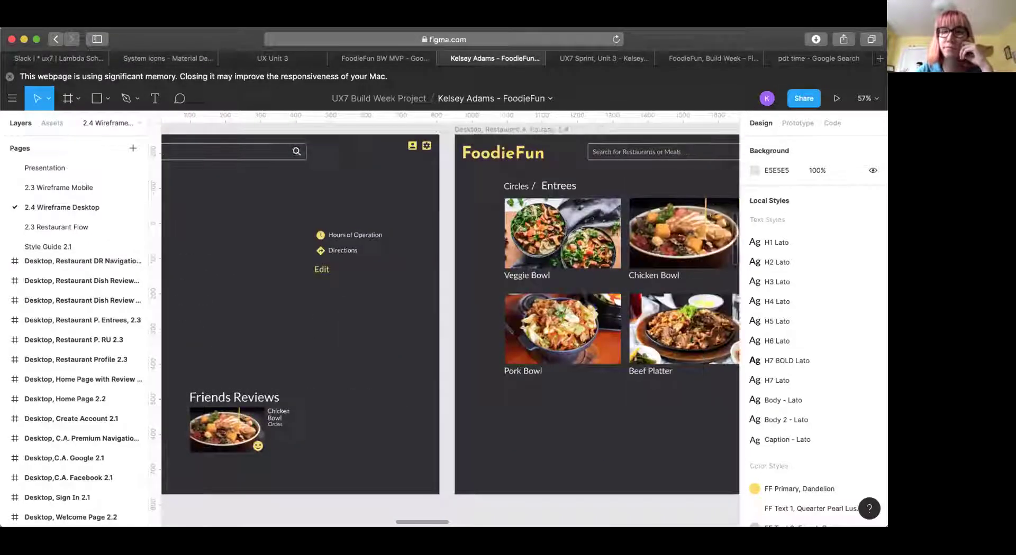
scroll(581, 302, "right", 5)
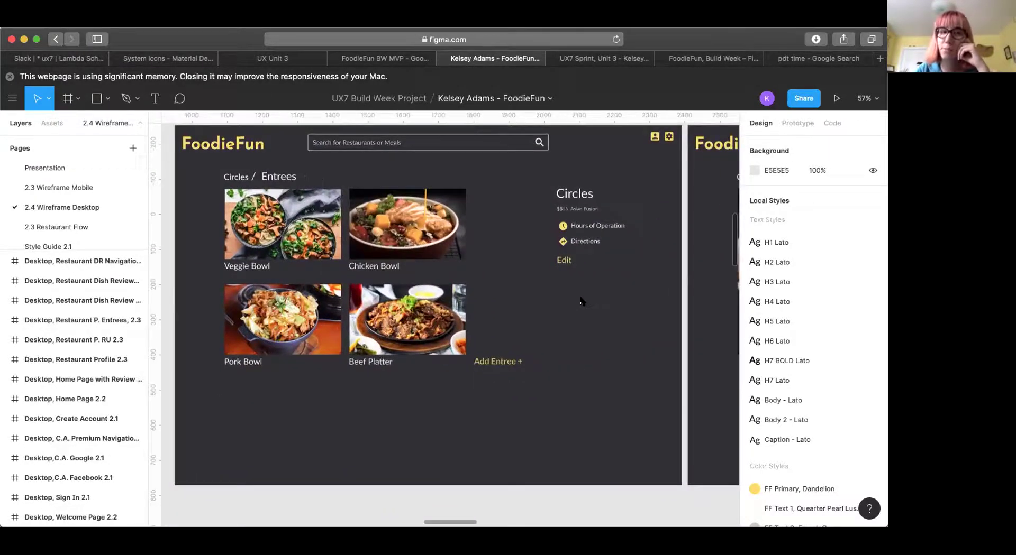
scroll(581, 301, "right", 7)
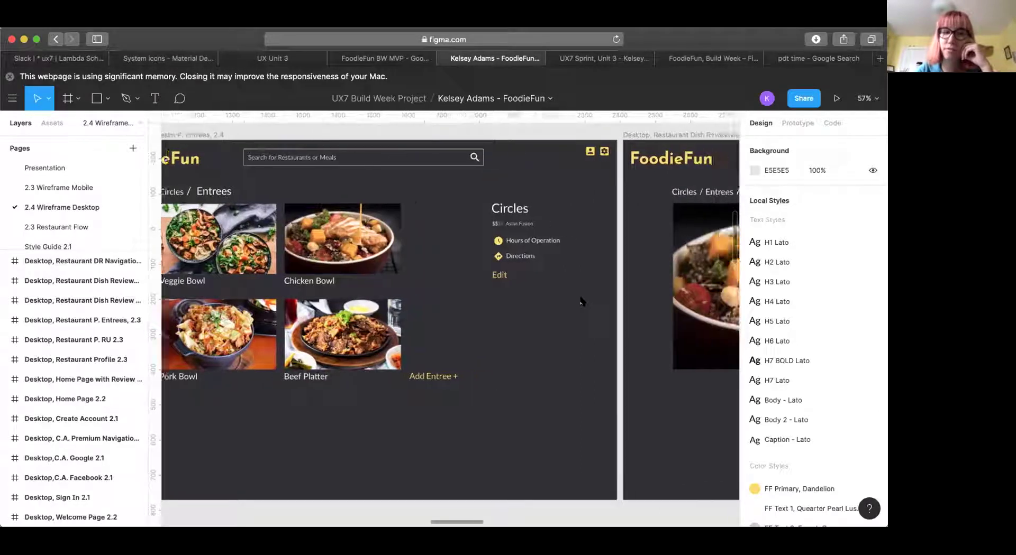
Examine the desktop wireframes for reviewing the chicken dish, in both the empty and the reviewed version
scroll(580, 302, "right", 3)
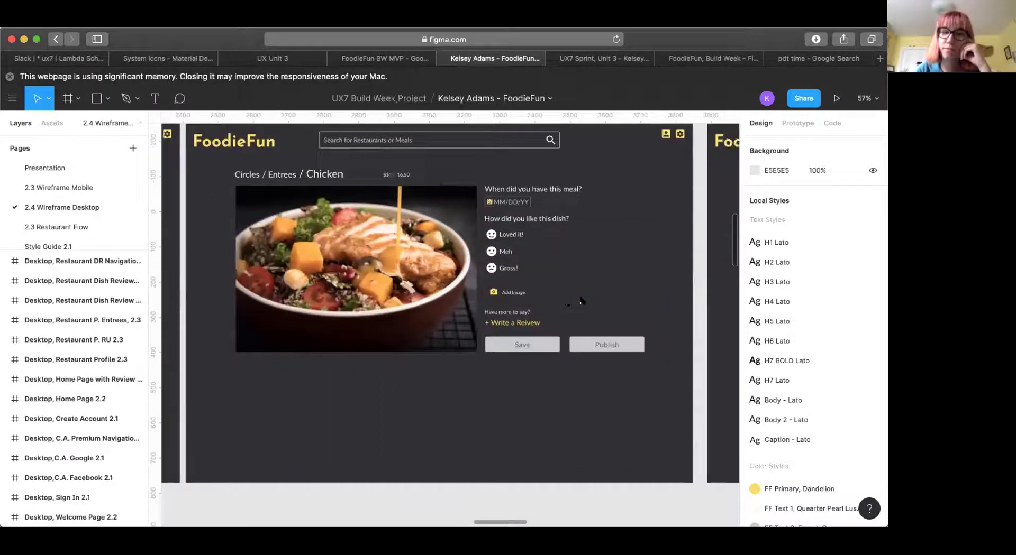
scroll(581, 302, "right", 8)
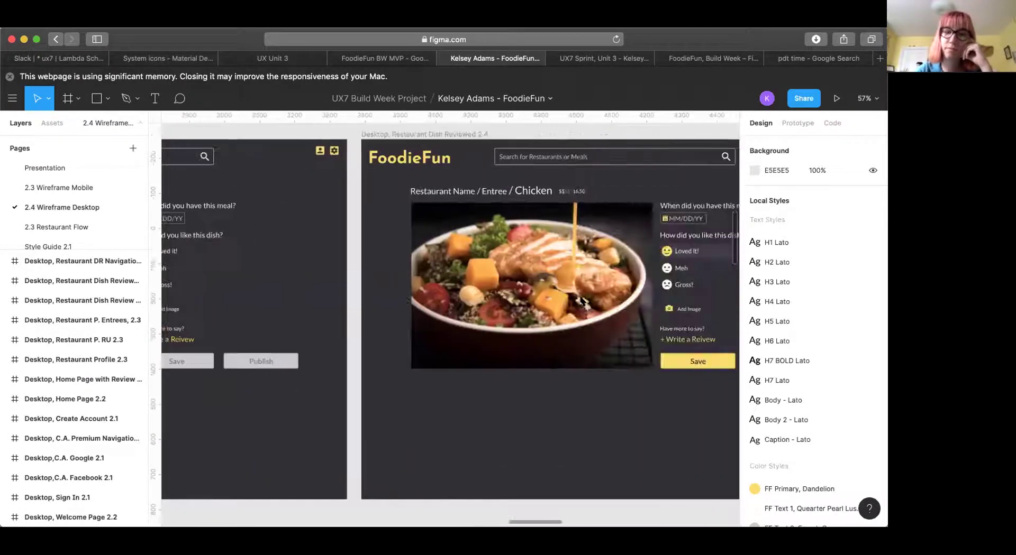
scroll(580, 301, "right", 3)
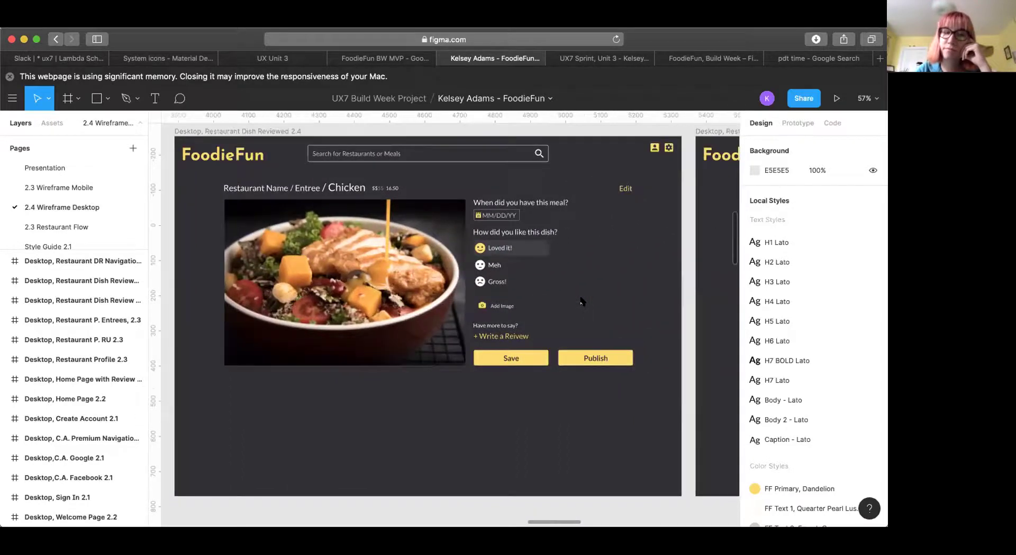
scroll(581, 302, "right", 3)
scroll(581, 301, "left", 4)
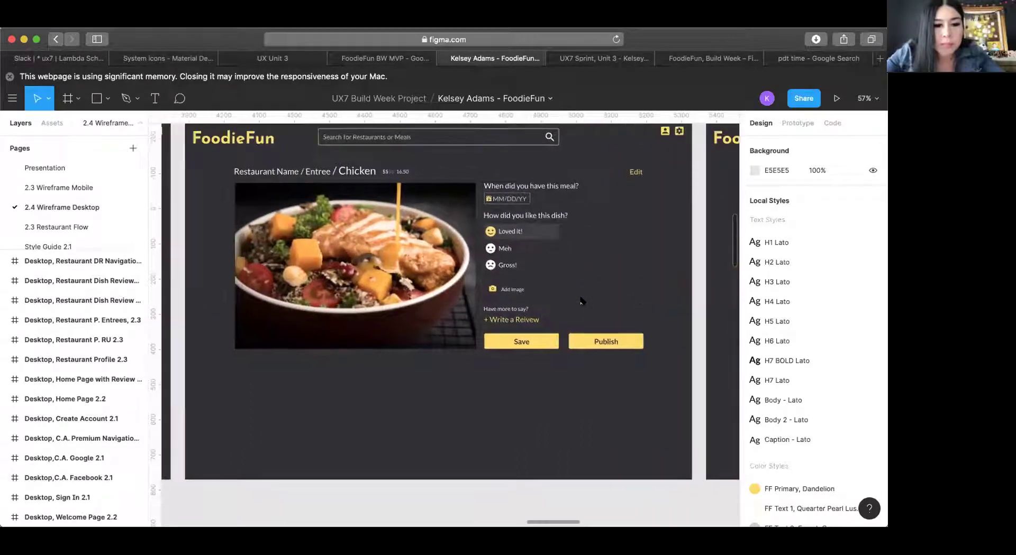
scroll(581, 302, "up", 1)
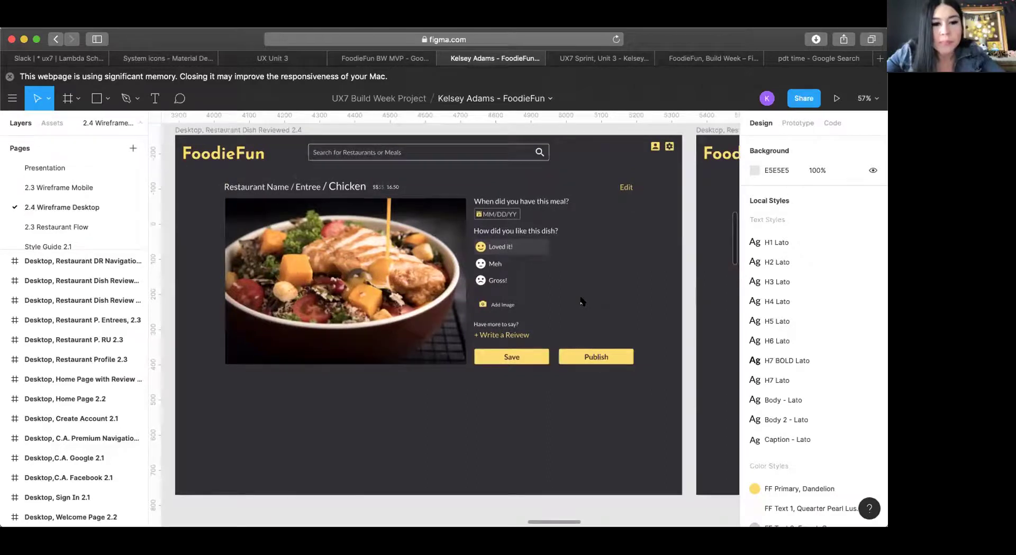
scroll(581, 301, "right", 5)
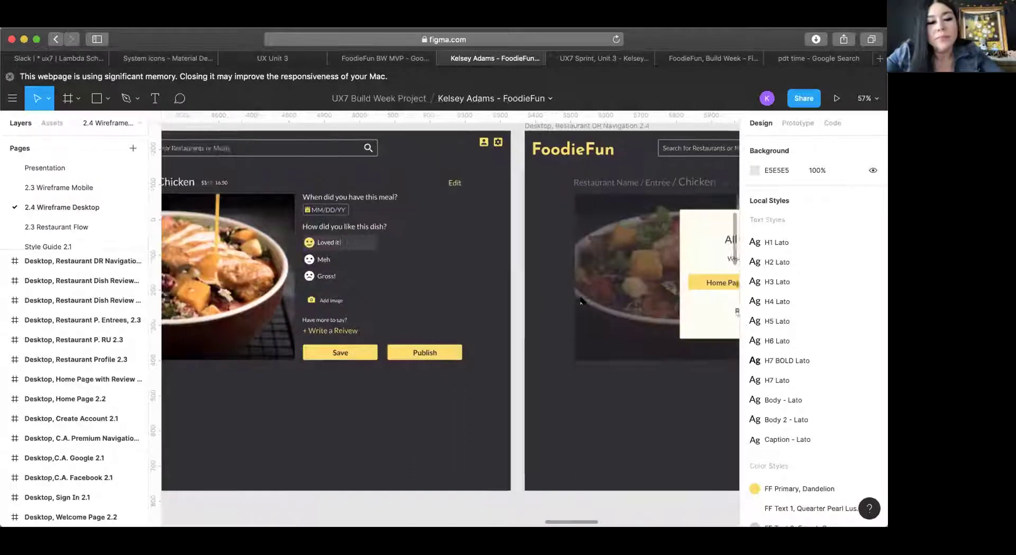
Look over the desktop DR Navigation 2.4, Restaurant P. RU 2.5 and Home Page with Review 2.4 frames
scroll(581, 301, "right", 10)
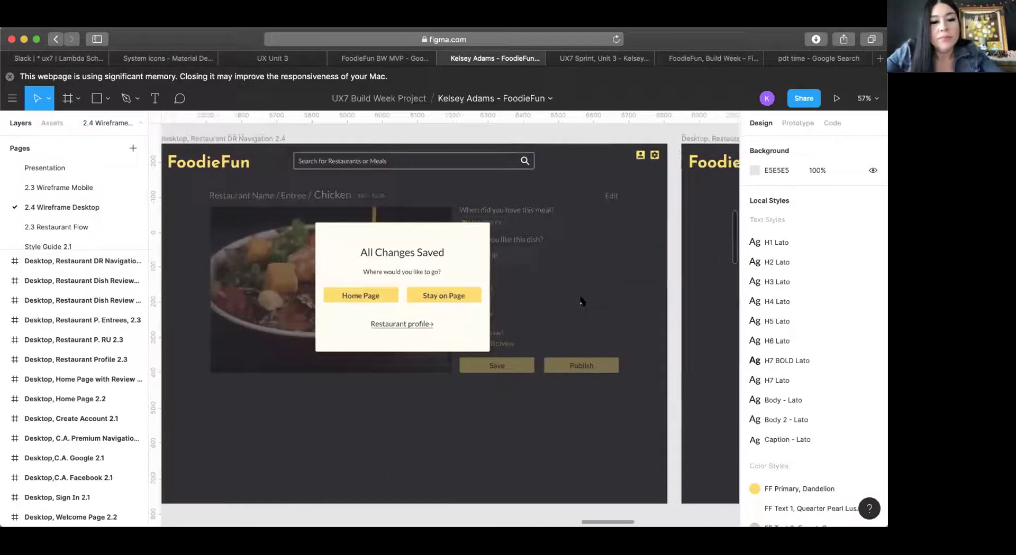
scroll(581, 302, "right", 10)
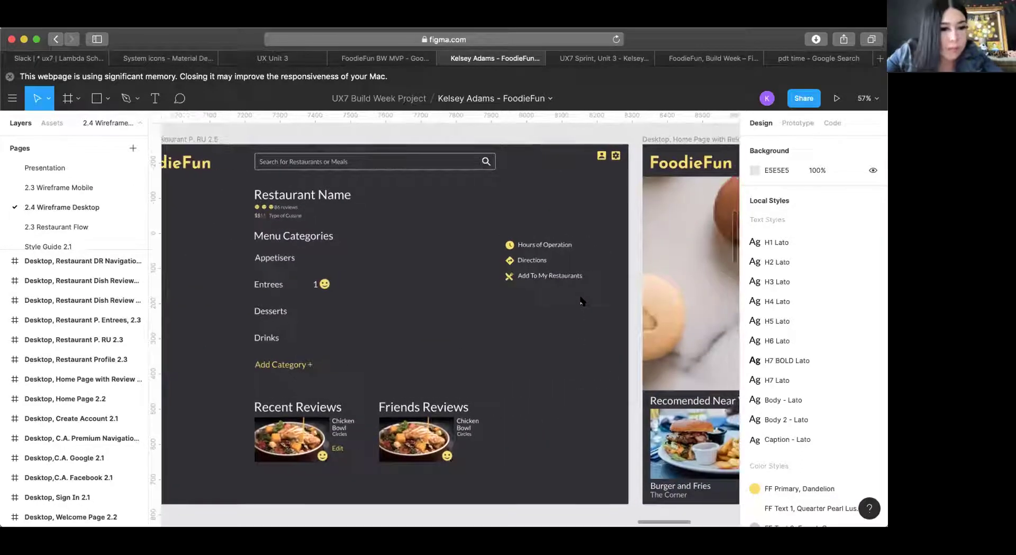
scroll(582, 300, "right", 6)
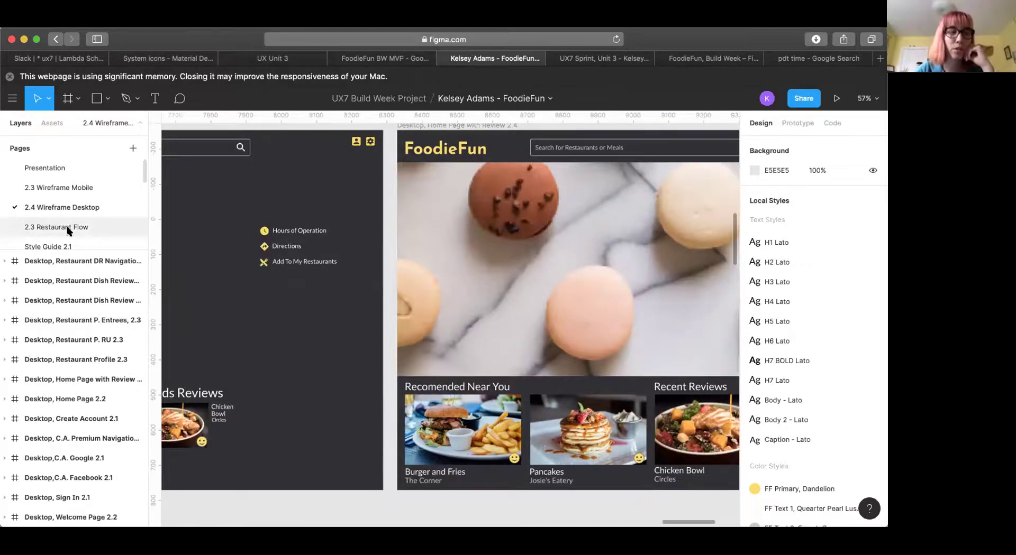
Open the 2.3 Restaurant Flow page and examine the stacked mobile dish review iterations
left_click(67, 227)
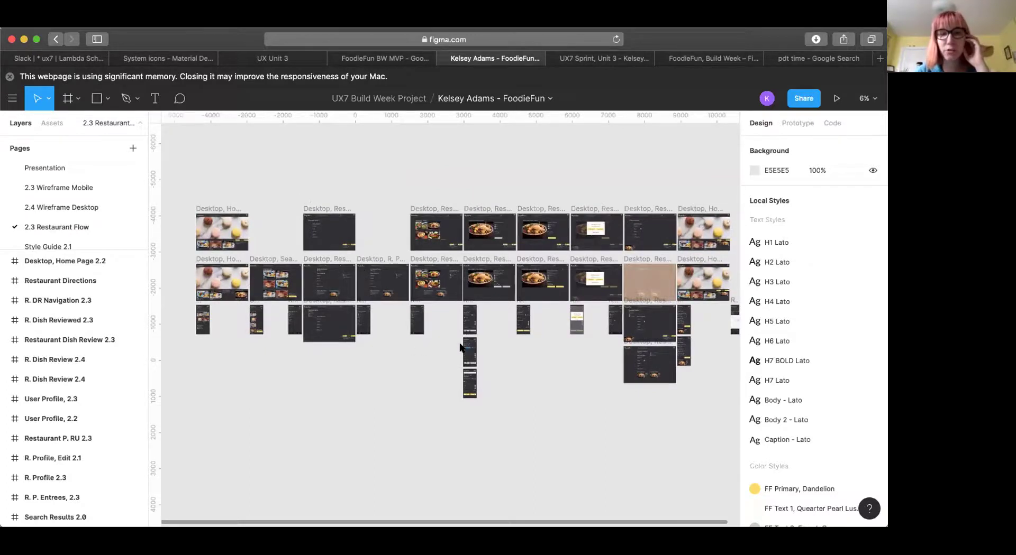
scroll(459, 347, "up", 5)
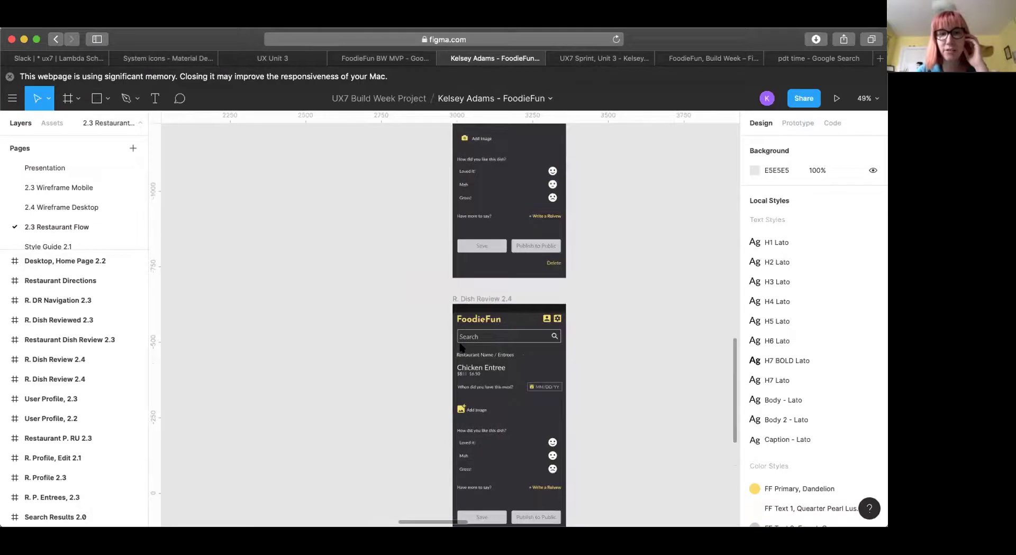
scroll(482, 365, "down", 4)
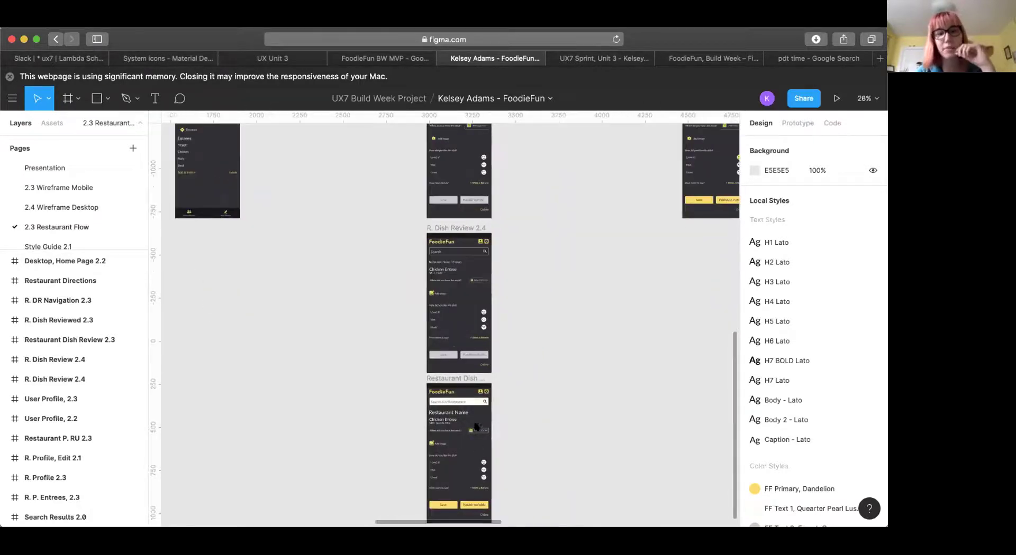
scroll(545, 421, "down", 5)
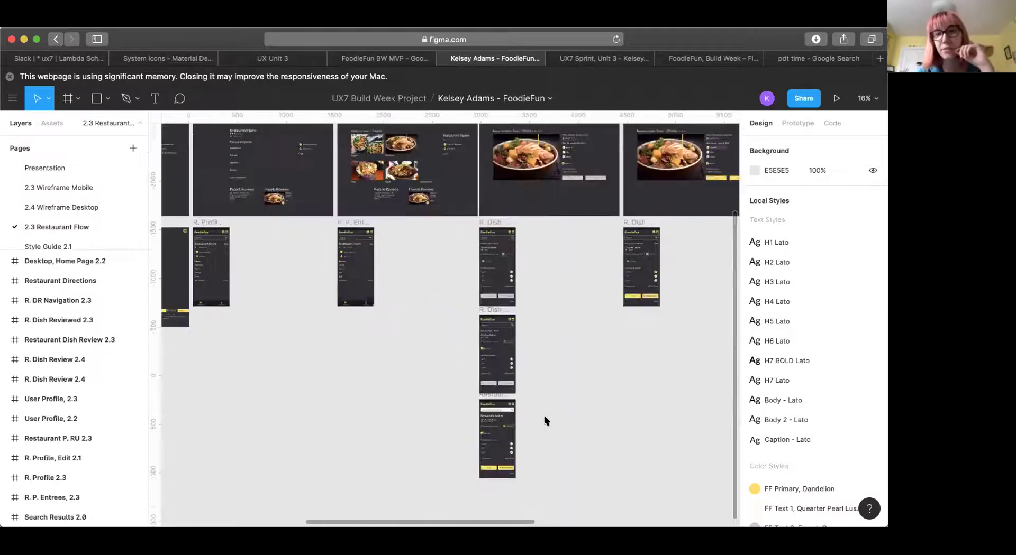
Compare the layouts of the Desktop, Restaurant P. RU 2.3 and 2.4 frames, including their menu categories and review sections
scroll(545, 421, "right", 8)
scroll(544, 421, "right", 5)
scroll(545, 421, "up", 2)
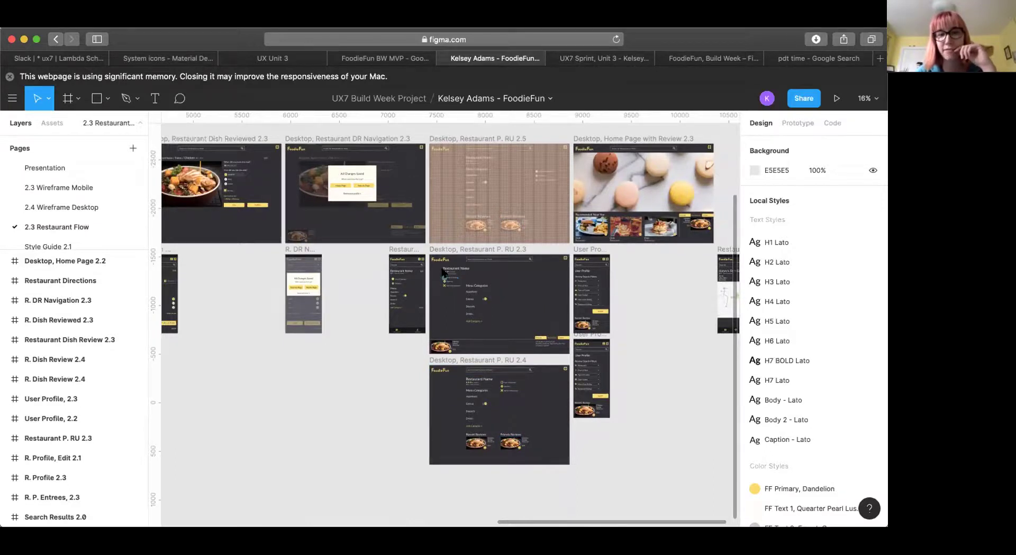
scroll(449, 273, "up", 5)
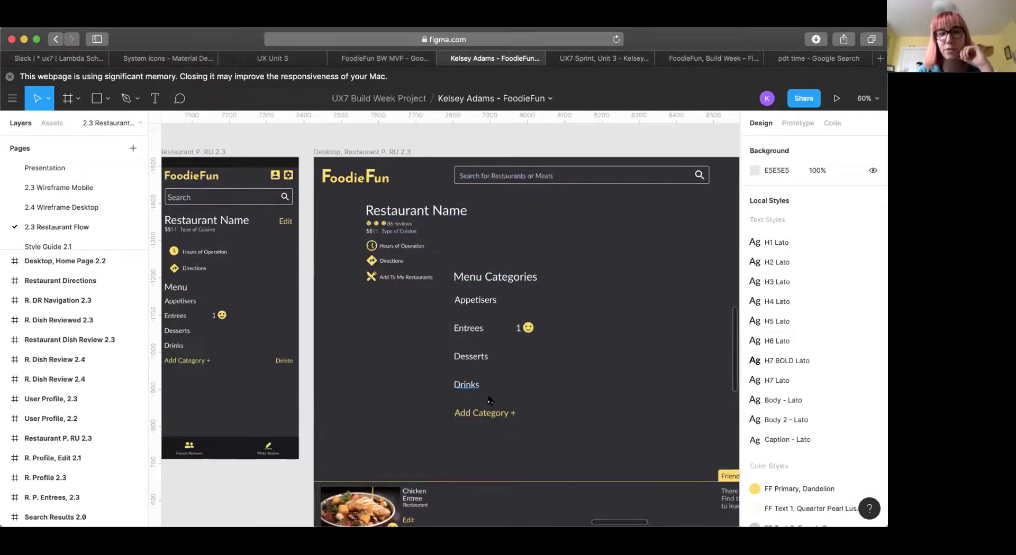
scroll(488, 401, "down", 10)
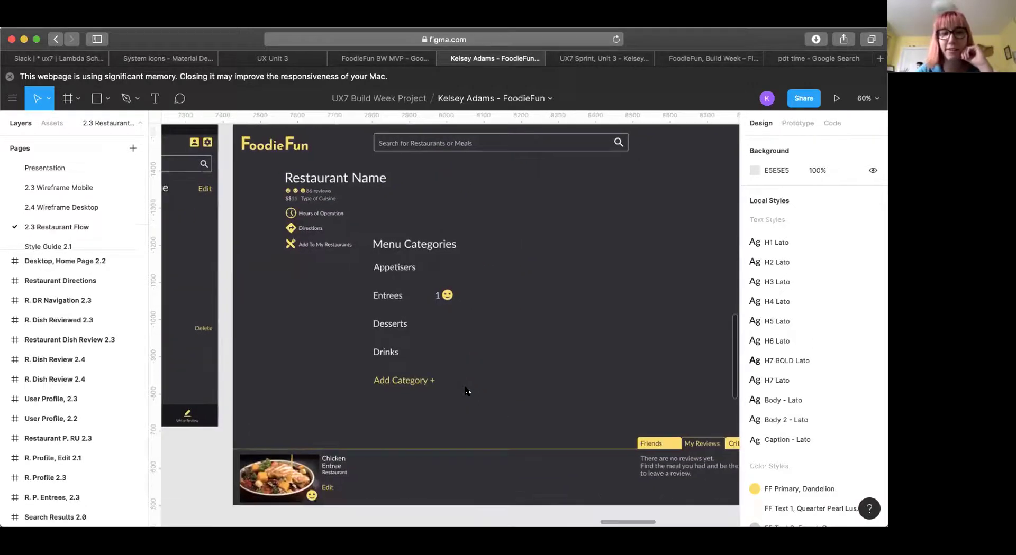
scroll(467, 391, "down", 4)
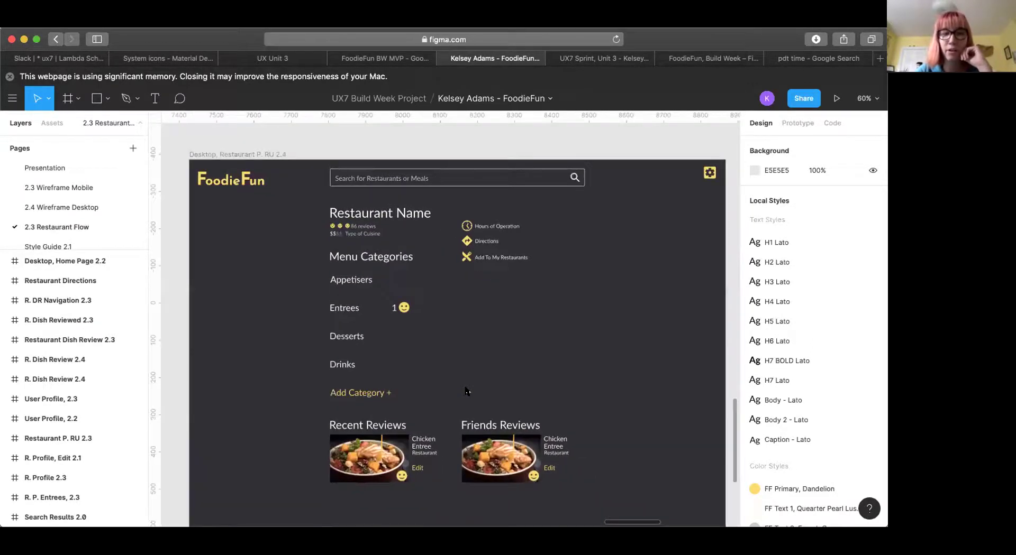
scroll(431, 365, "up", 10)
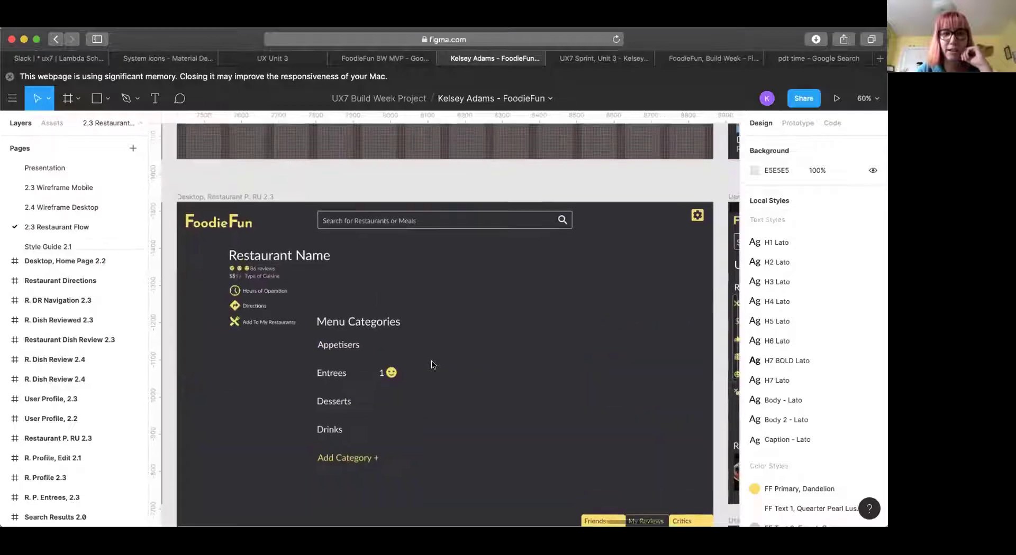
scroll(431, 365, "down", 10)
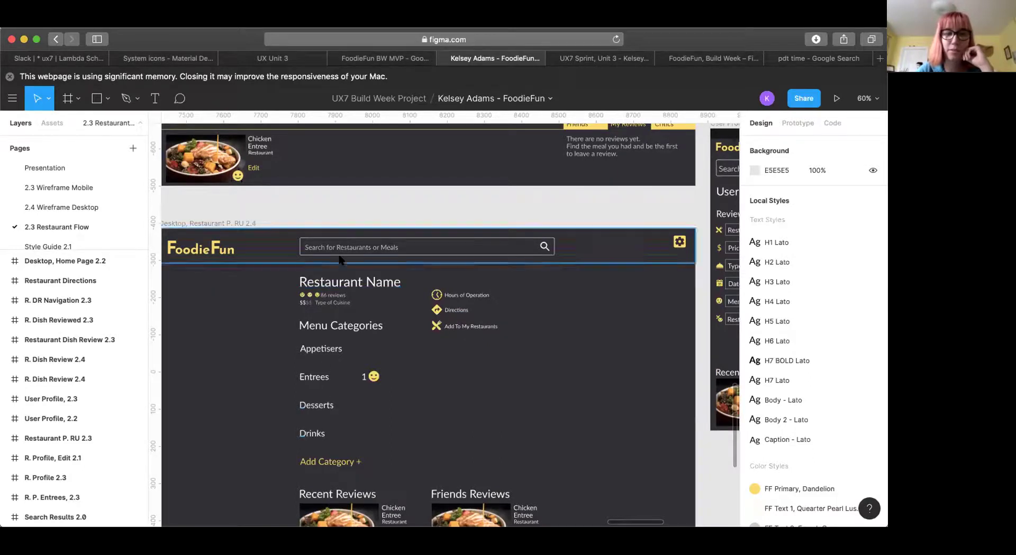
scroll(333, 401, "down", 5)
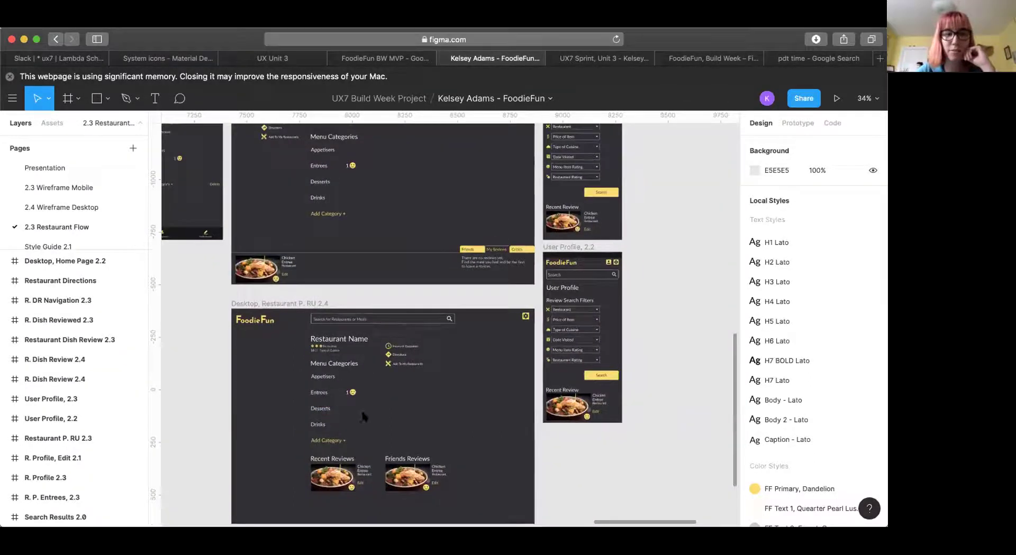
Select the Restaurant Name heading in the Desktop, Restaurant P. RU 2.4 frame
left_click(407, 374)
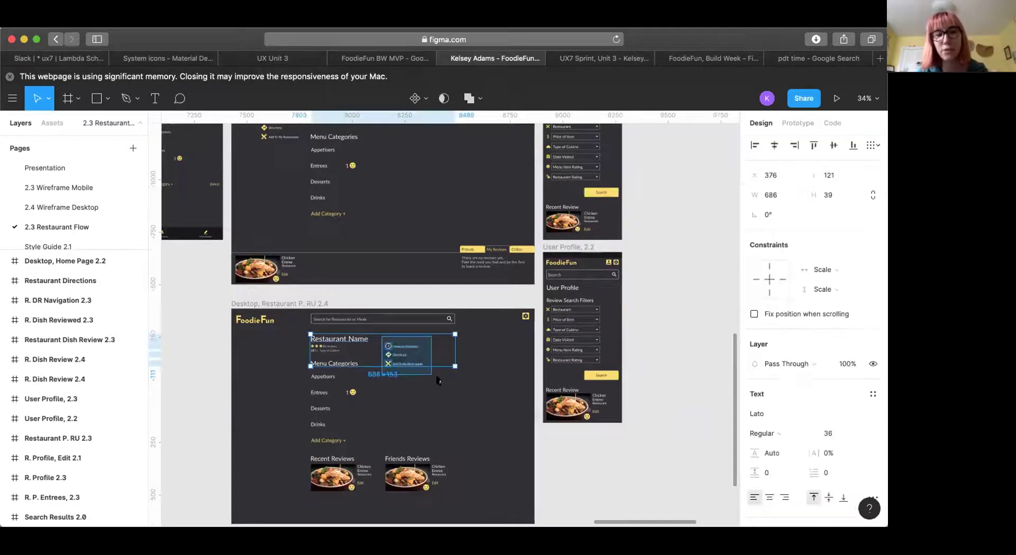
double_click(394, 339)
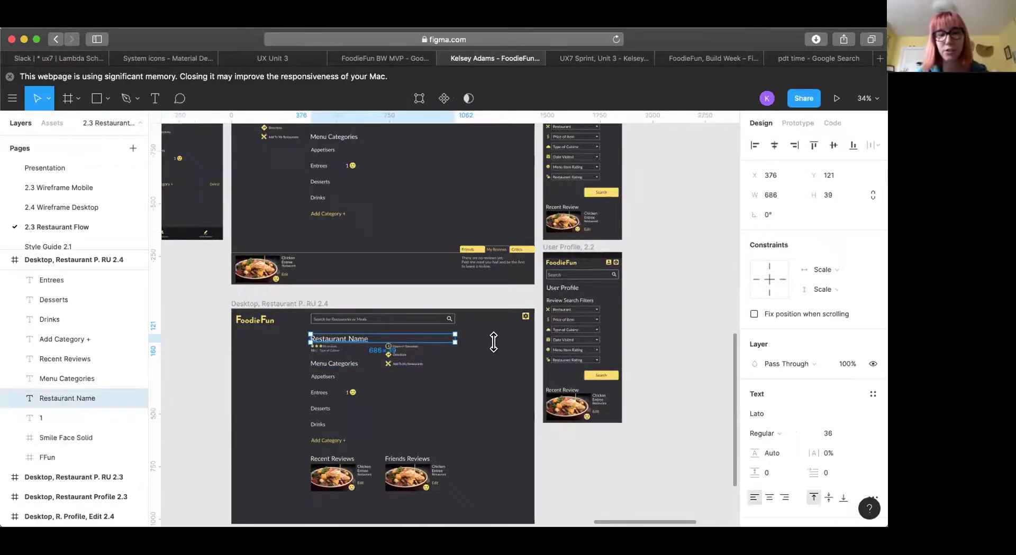
scroll(493, 342, "up", 2)
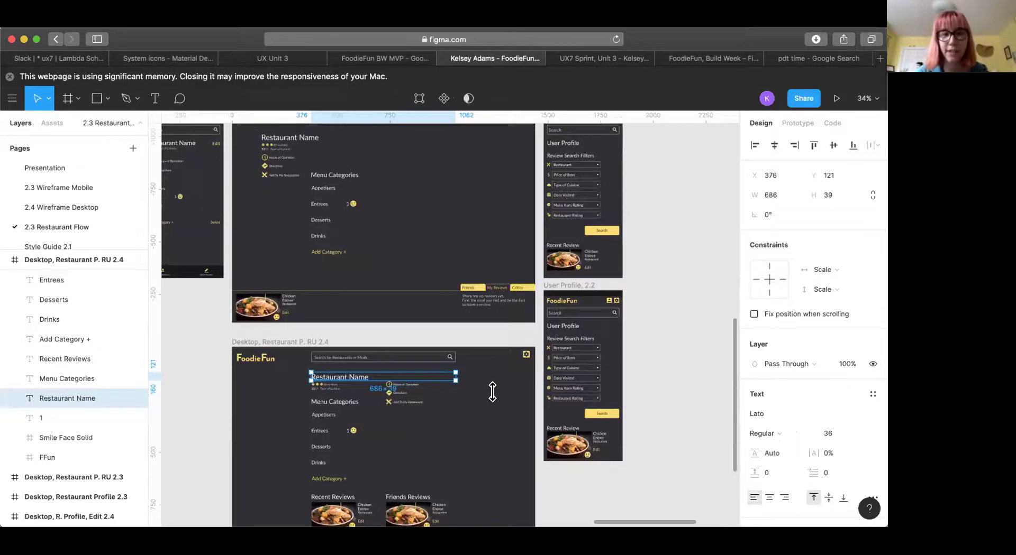
Hide the 12-column and 4px layout grids on the Desktop, Restaurant P. RU 2.5 frame
scroll(492, 392, "up", 15)
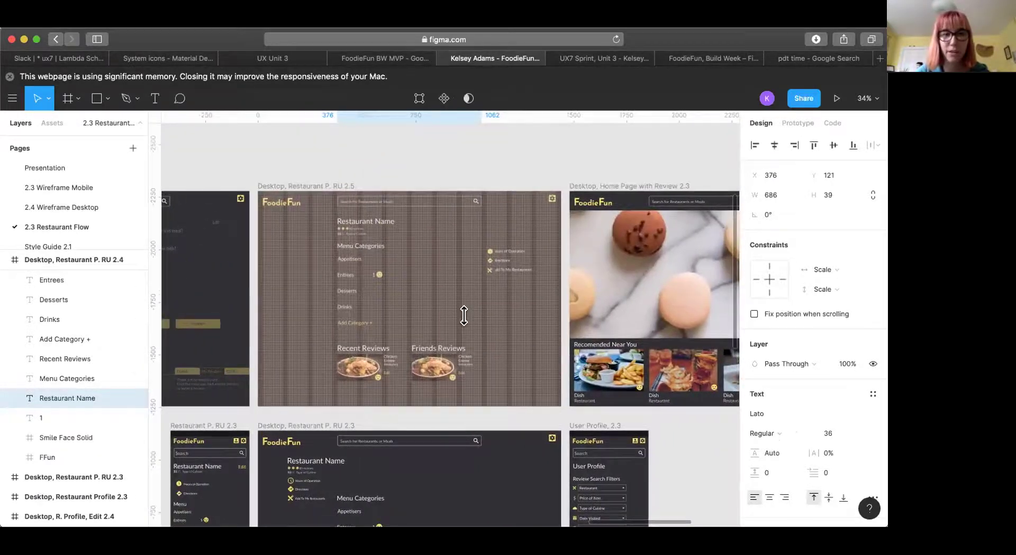
left_click(322, 187)
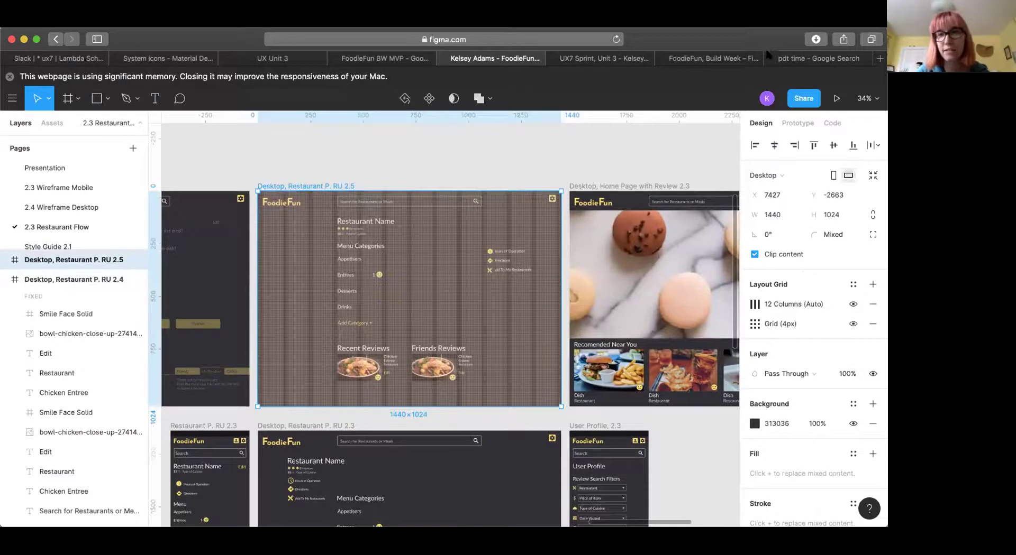
left_click(853, 305)
left_click(853, 323)
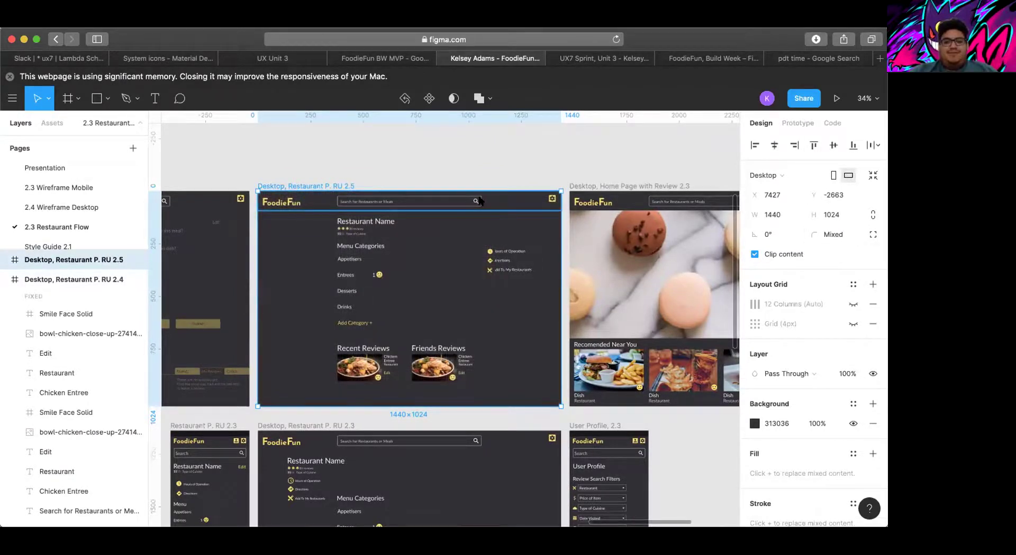
Look over the Desktop, Home Page with Review 2.3 frame and the restaurant flow back to the desktop dish review frames
scroll(479, 202, "right", 5)
scroll(522, 246, "up", 3)
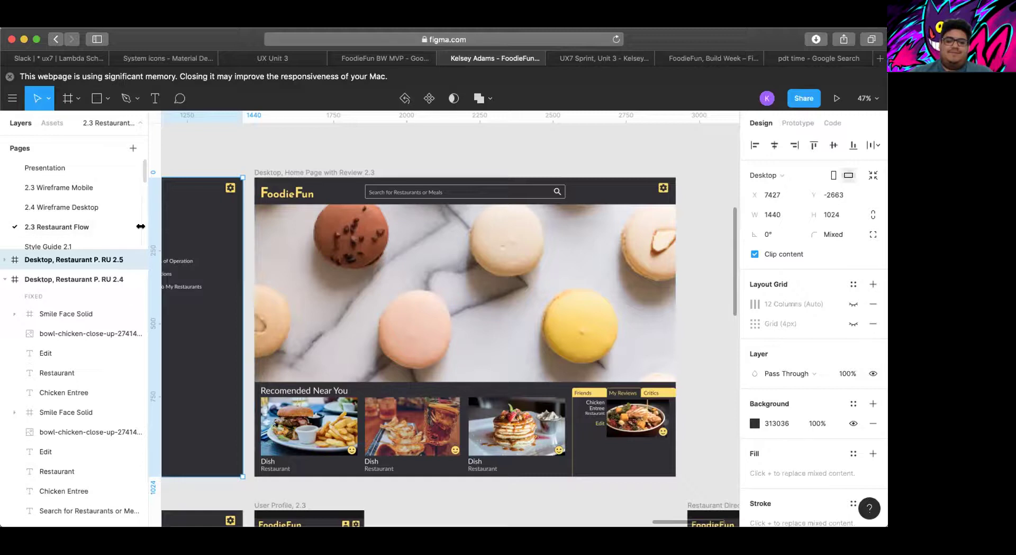
scroll(247, 267, "down", 5)
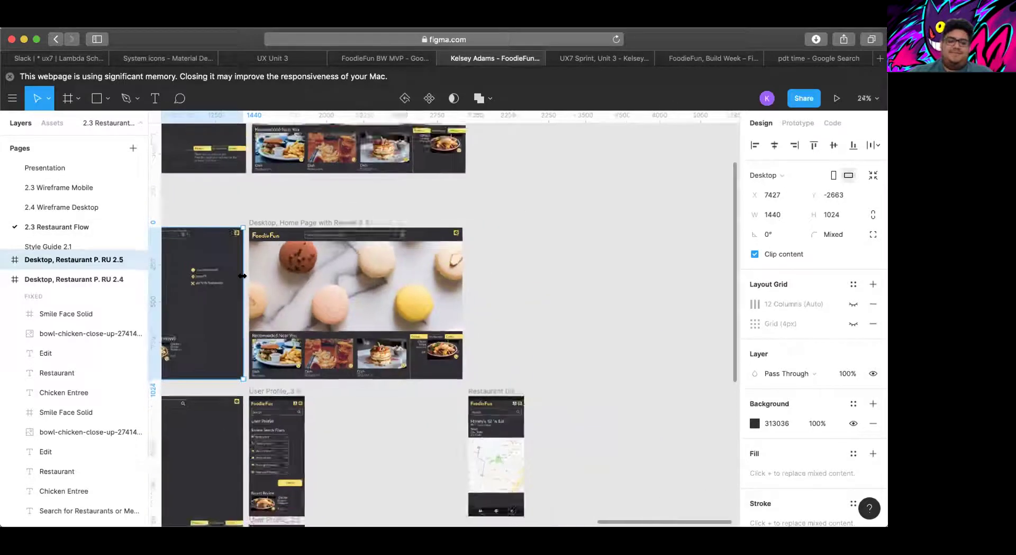
scroll(241, 276, "up", 2)
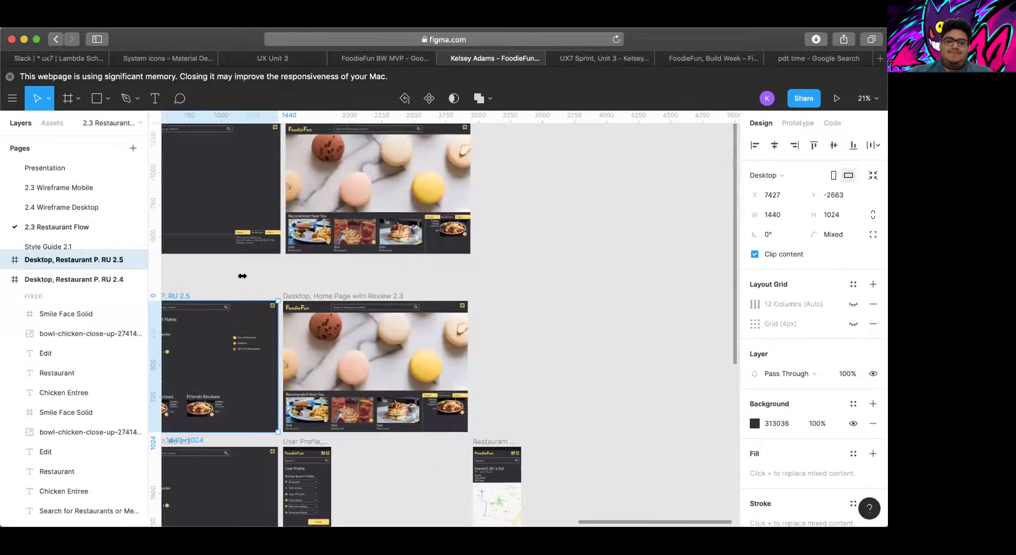
scroll(241, 275, "left", 5)
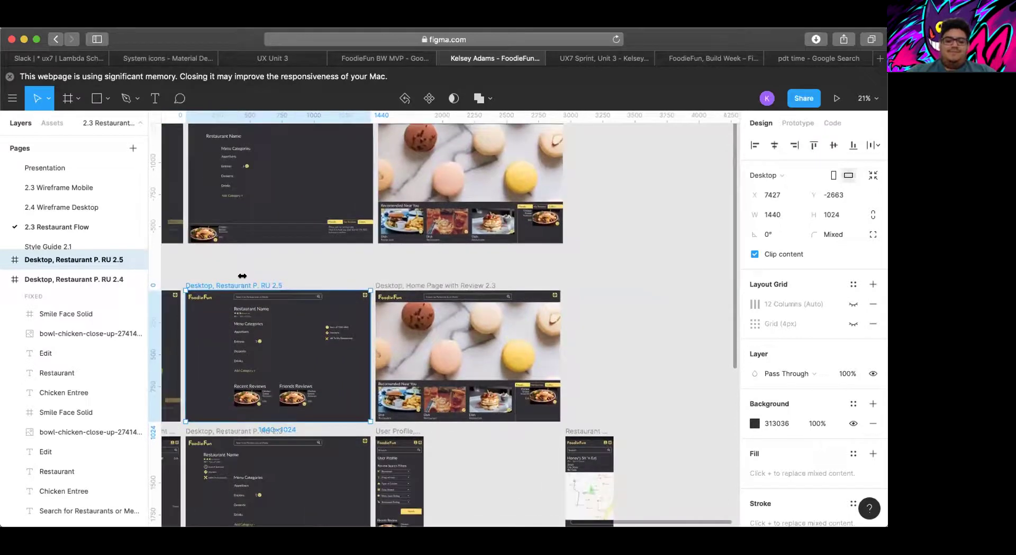
scroll(242, 275, "left", 8)
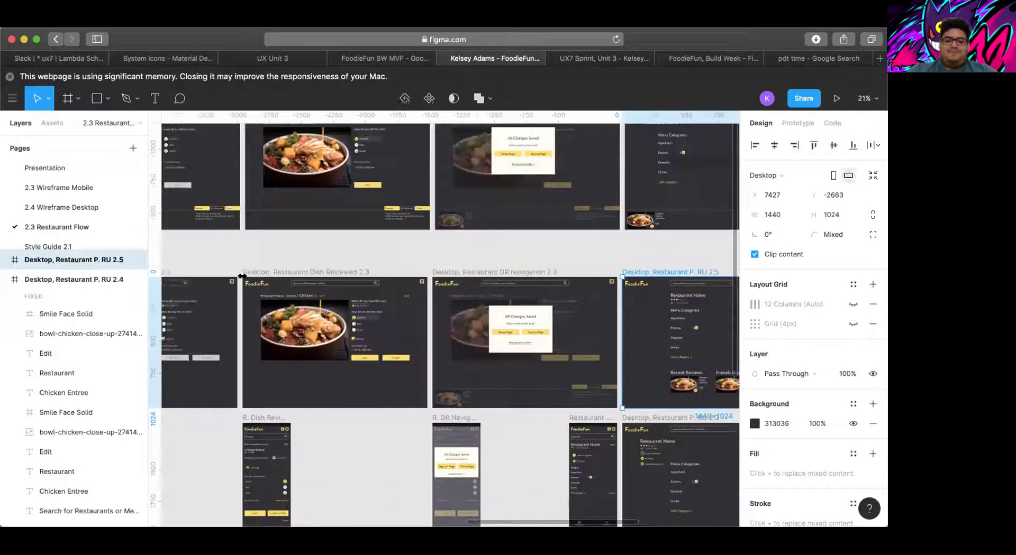
scroll(242, 276, "left", 3)
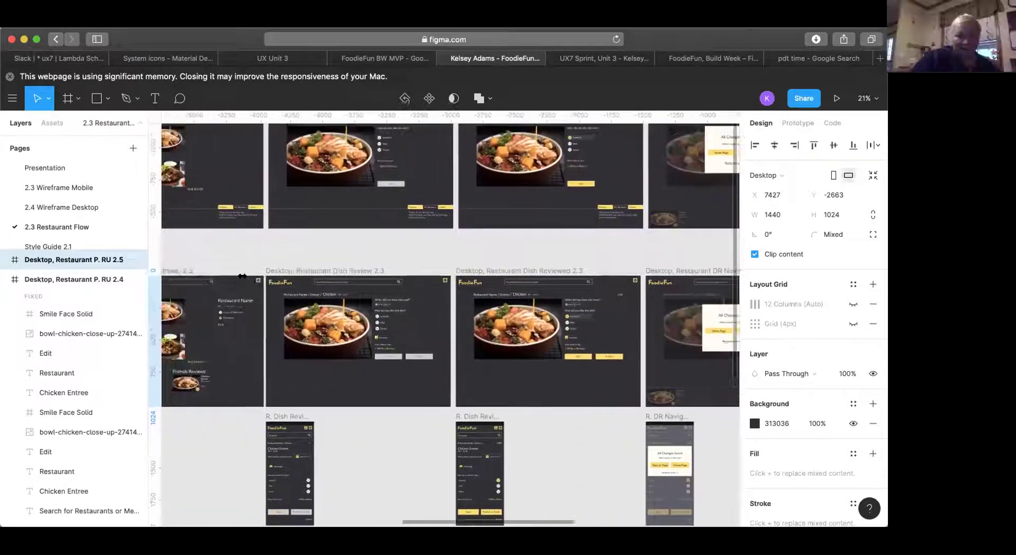